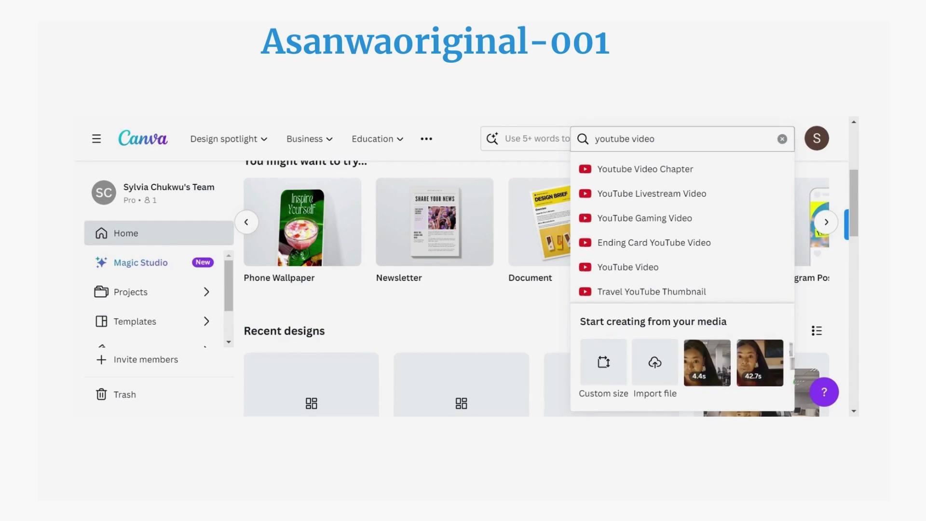
Browse Canva's suggested design types in the new-design menu.
click(782, 139)
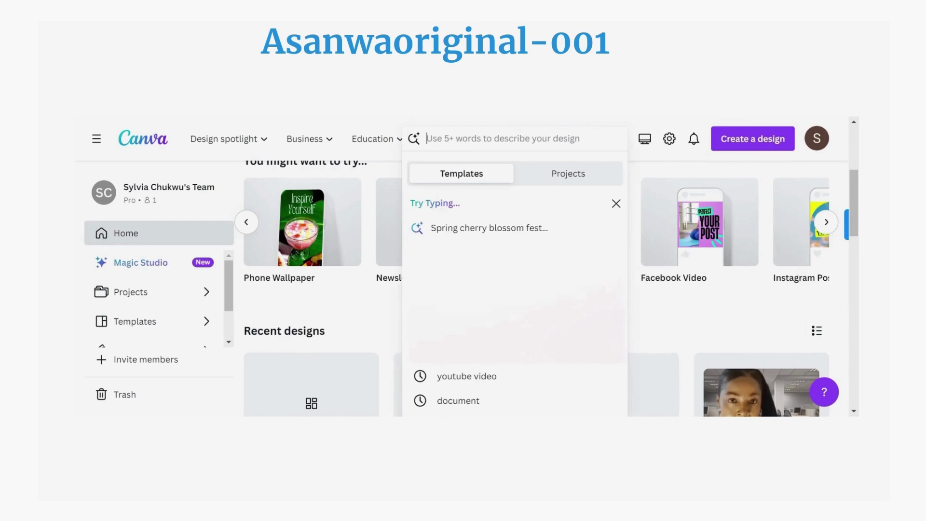
click(743, 143)
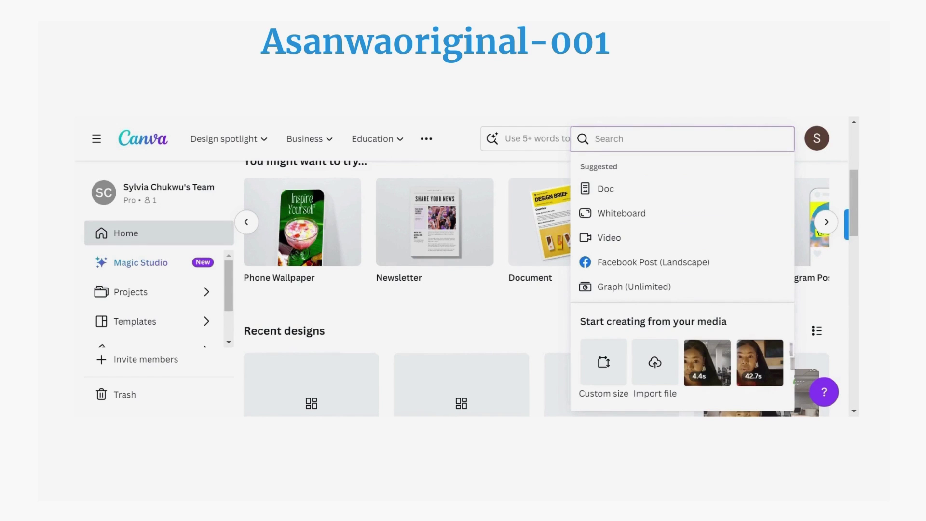
click(829, 222)
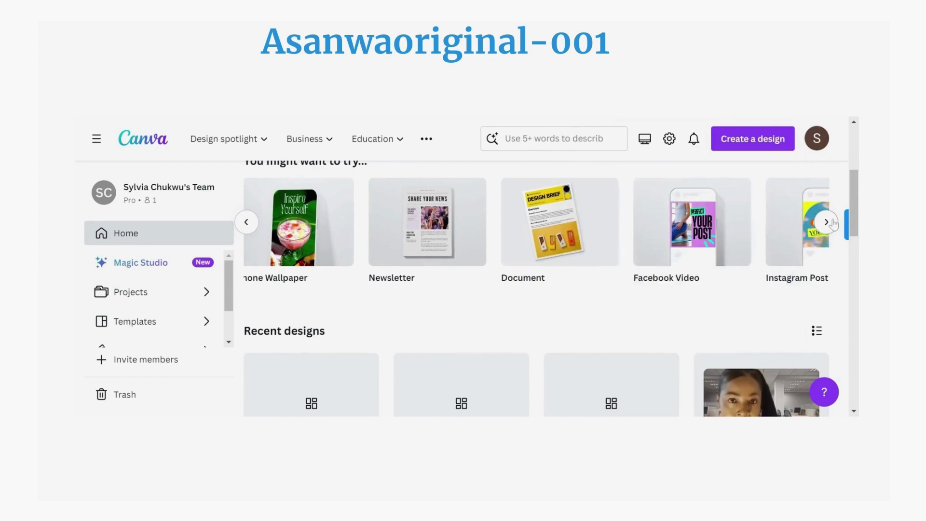
click(832, 222)
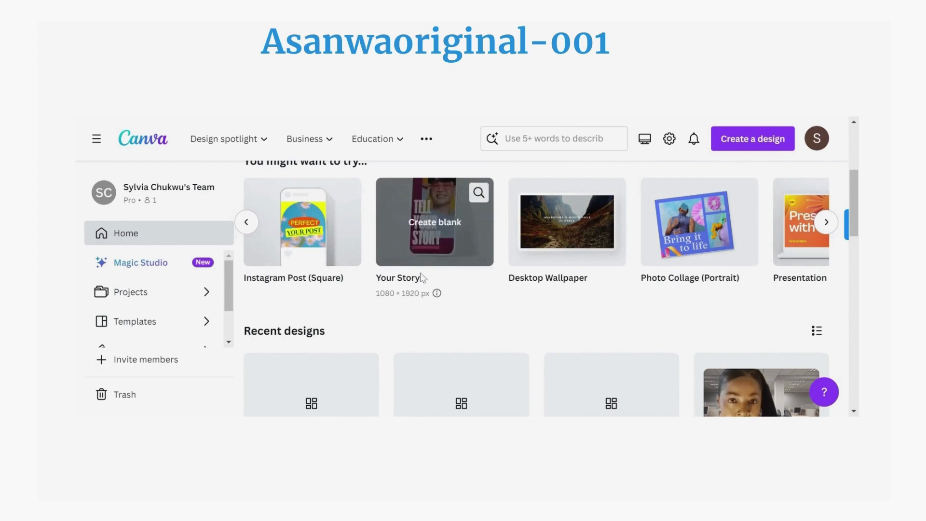
click(246, 223)
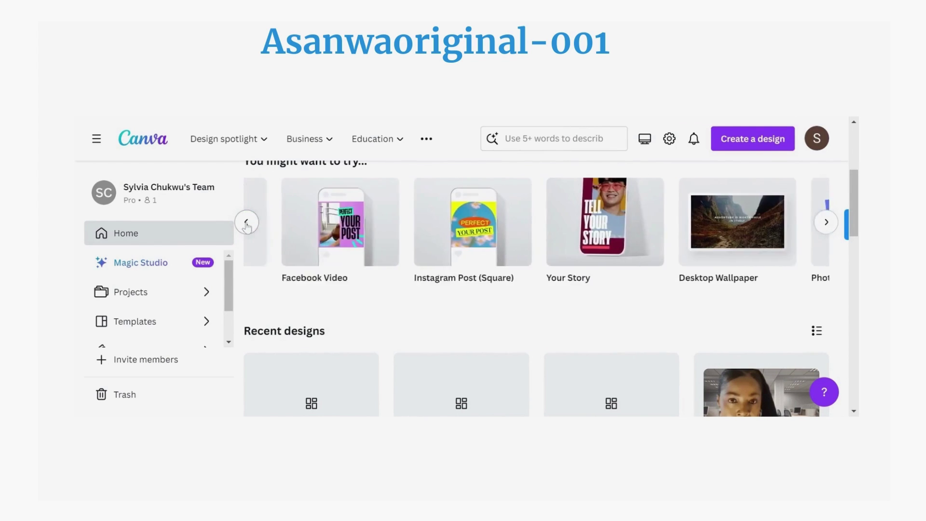
Search 'youtube video' and start a 1920 × 1080 YouTube Video design.
click(746, 145)
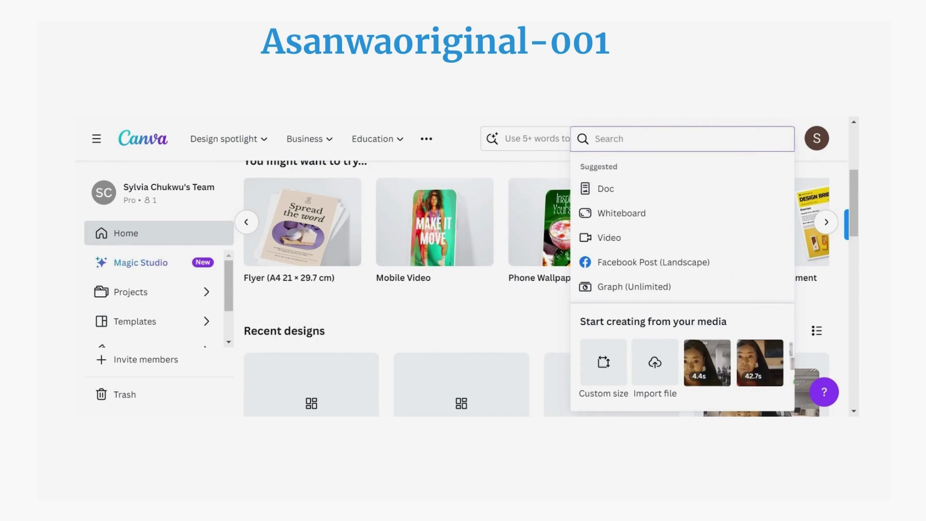
text(yout)
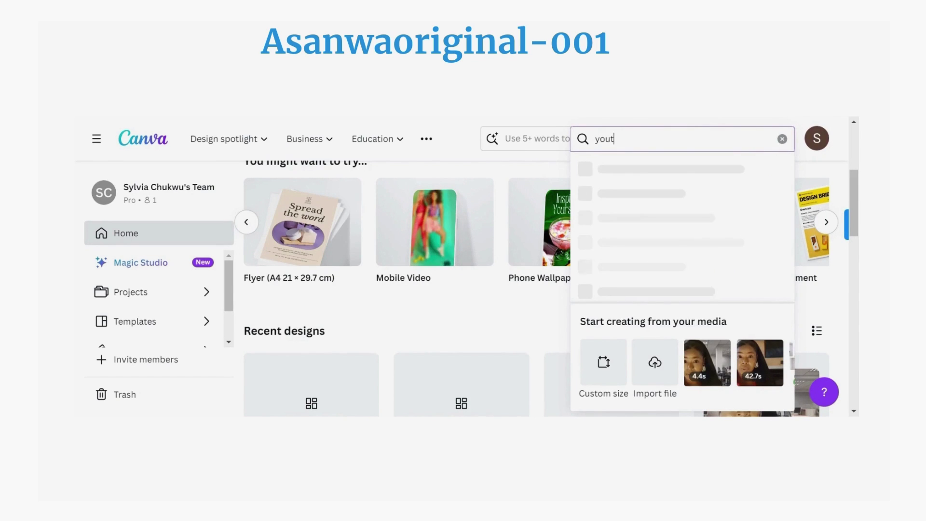
text(ube v)
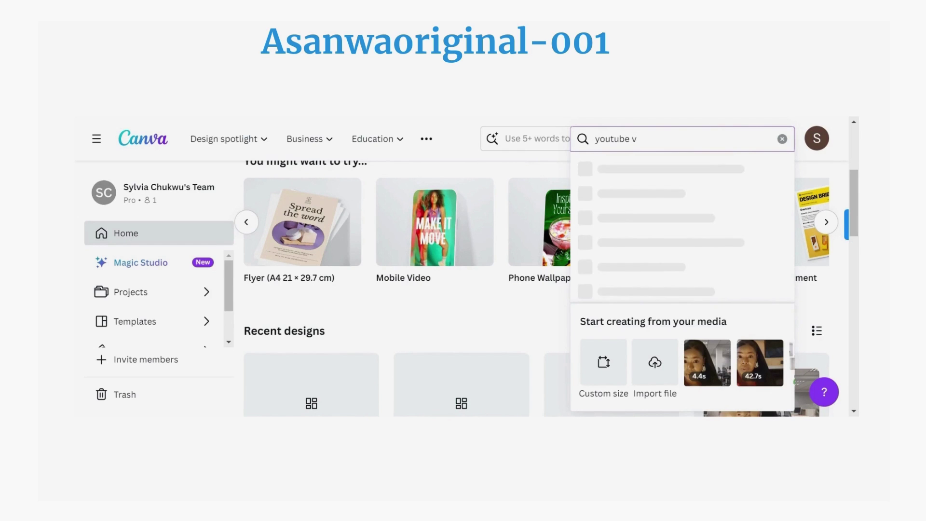
text(eo)
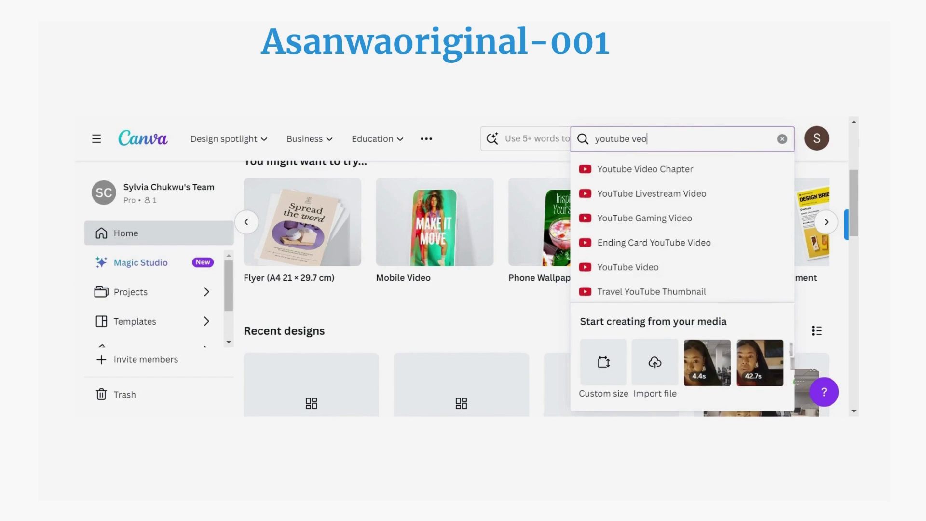
key(BackSpace)
key(BackSpace)
text(id)
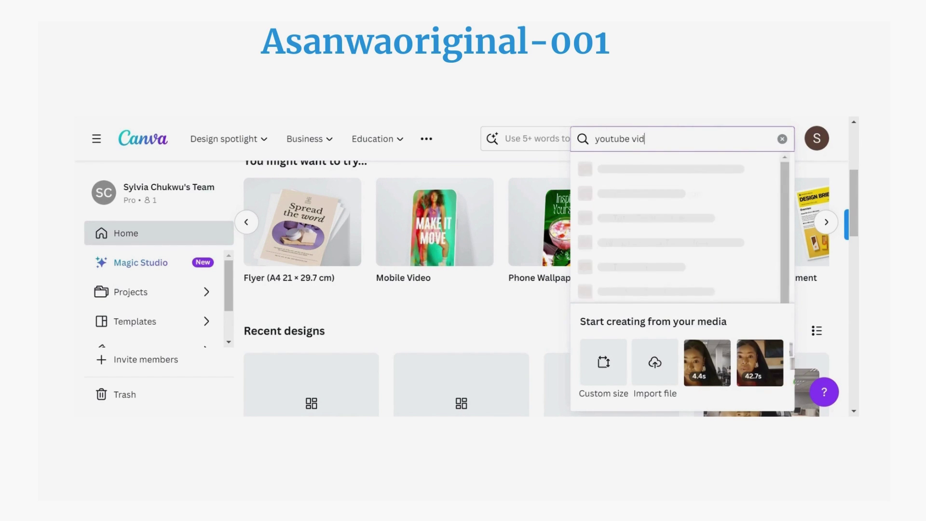
text(eo)
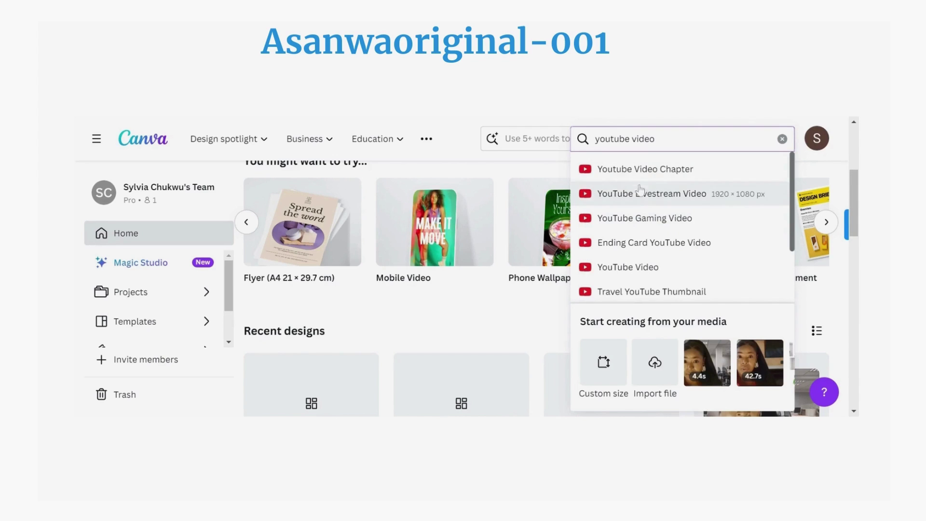
click(636, 268)
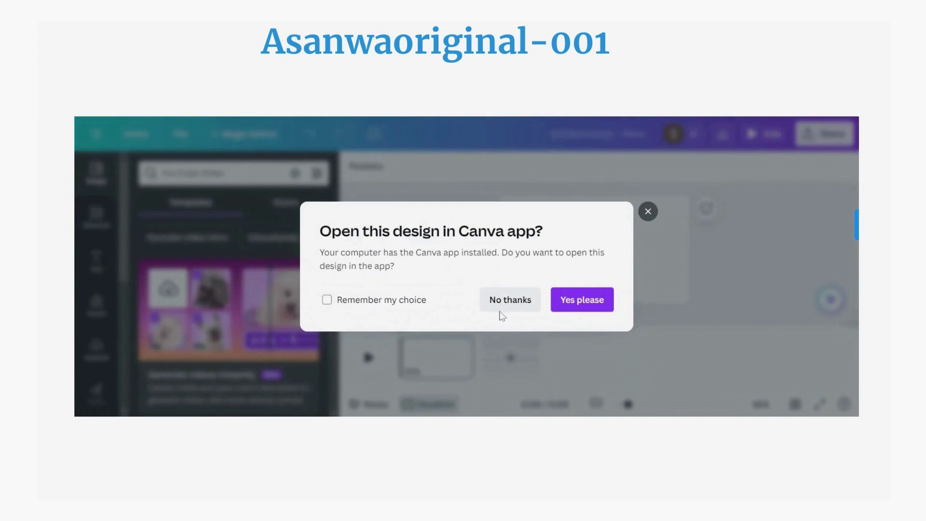
Decline the desktop-app prompt and search Elements for 'office background'.
click(501, 308)
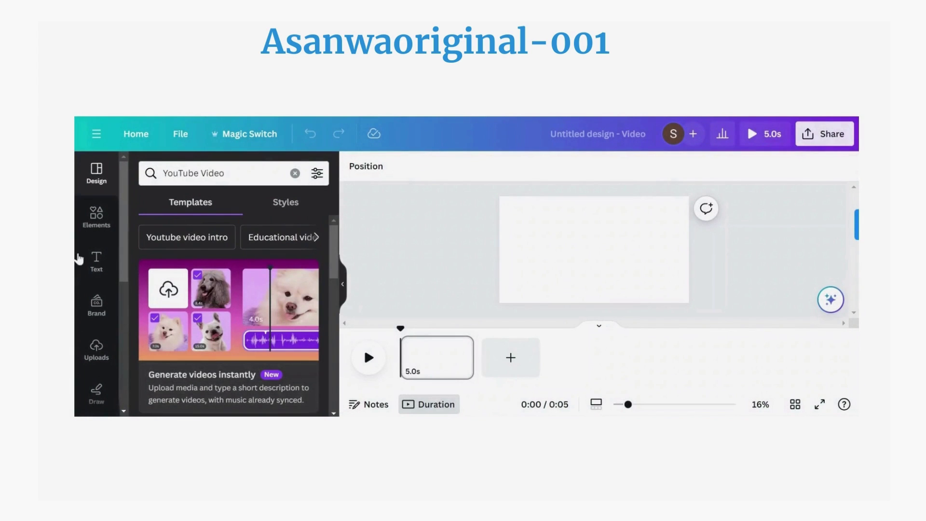
click(100, 220)
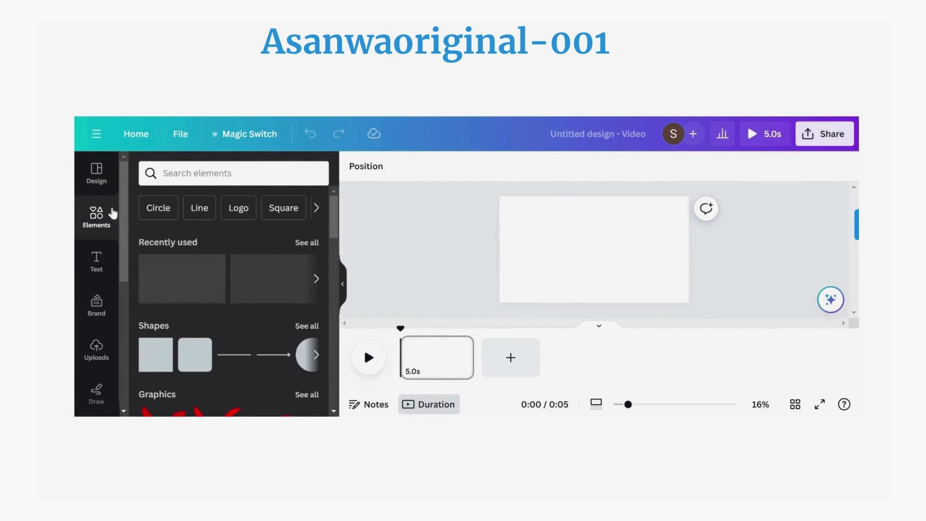
click(196, 172)
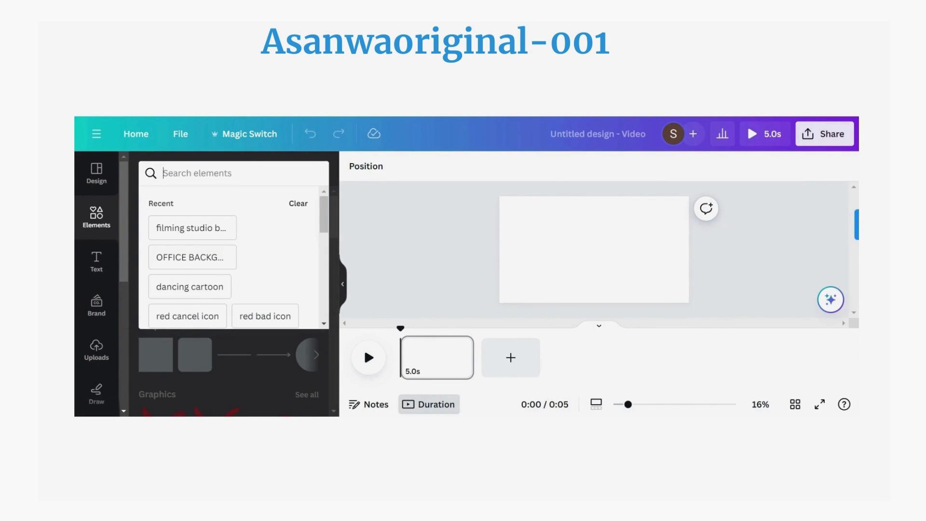
text(off)
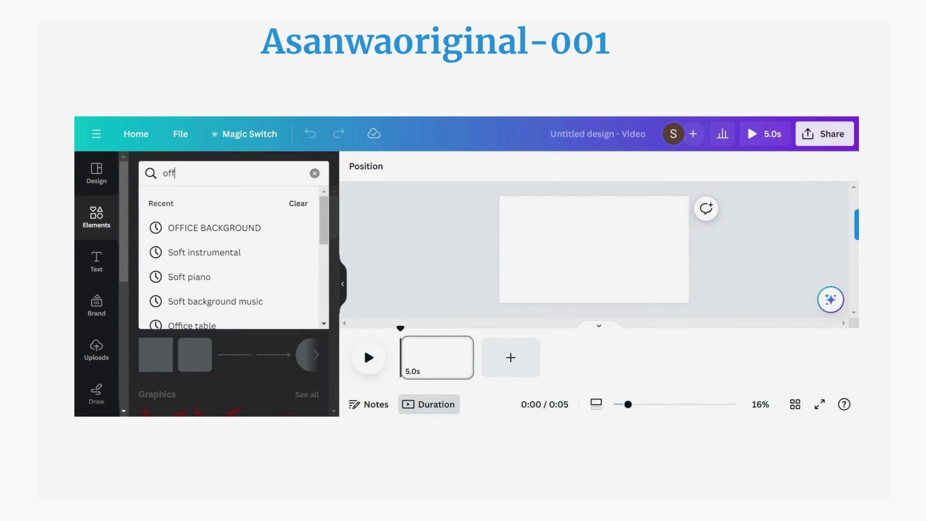
text(ice bac)
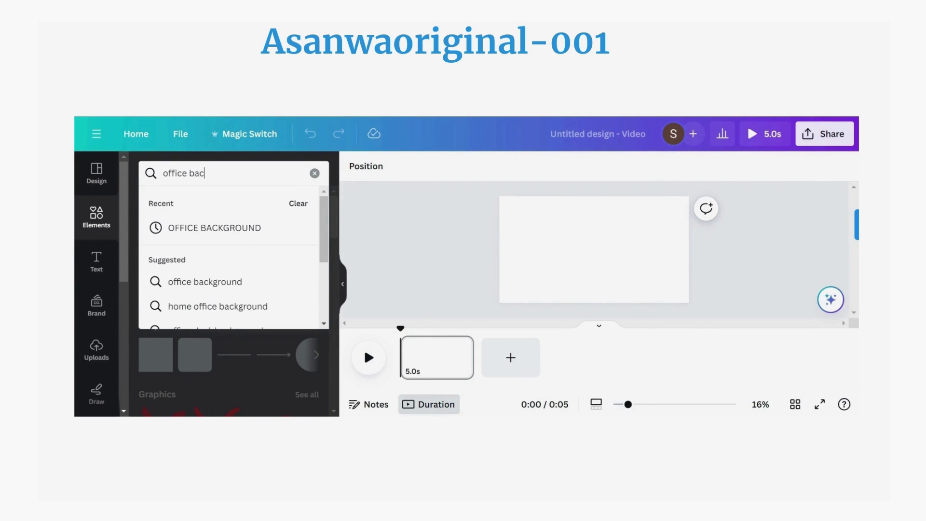
text(kgro)
key(Return)
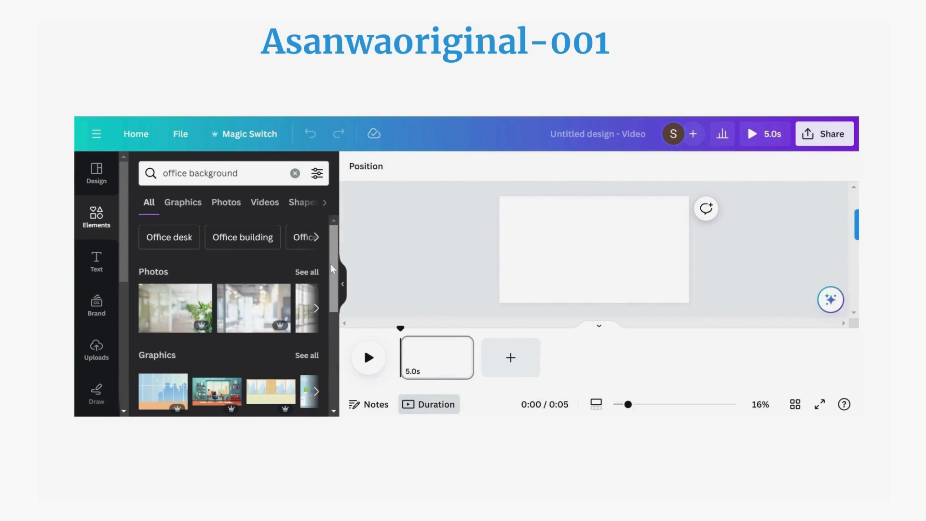
Show all office background photos and scroll through them.
scroll(336, 338, down, 3)
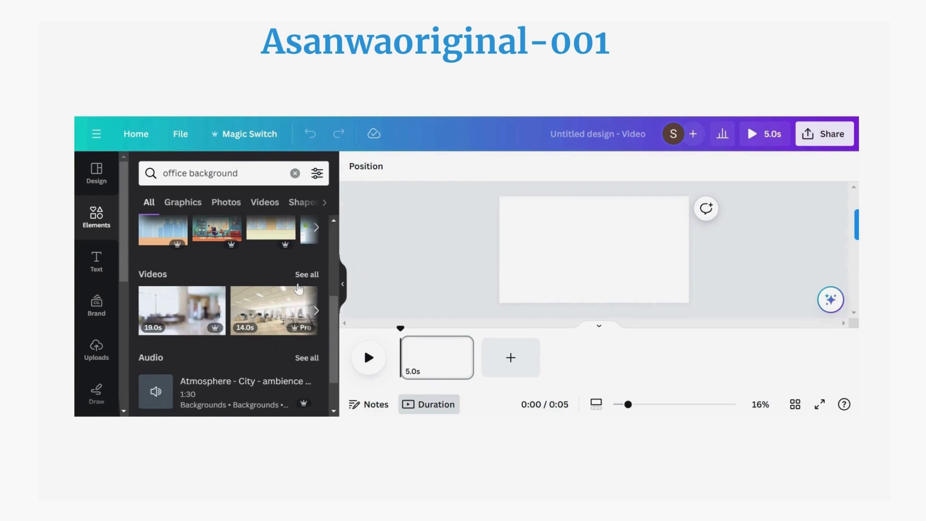
scroll(336, 227, up, 3)
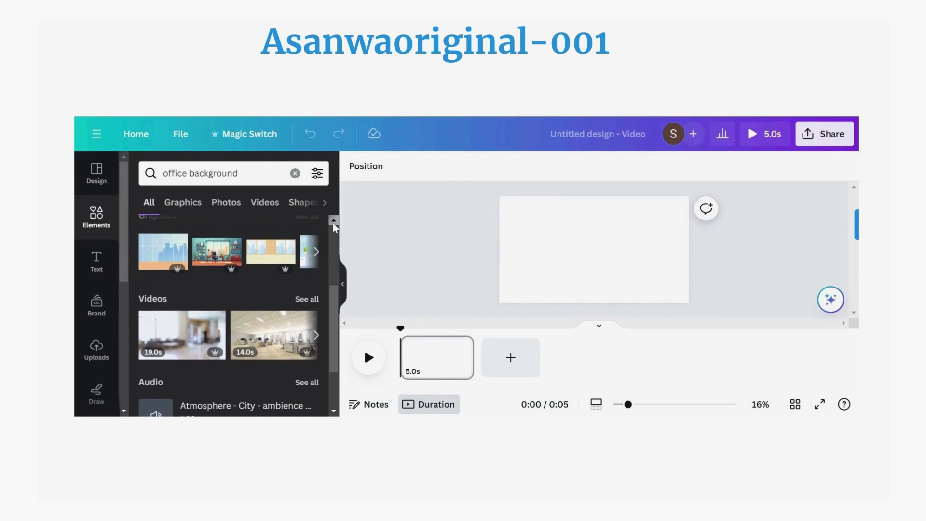
scroll(333, 231, up, 3)
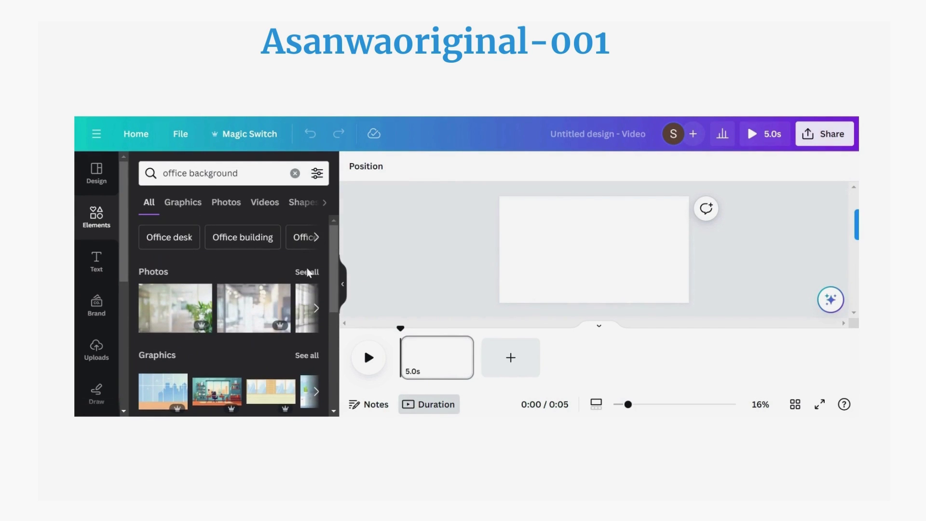
click(313, 272)
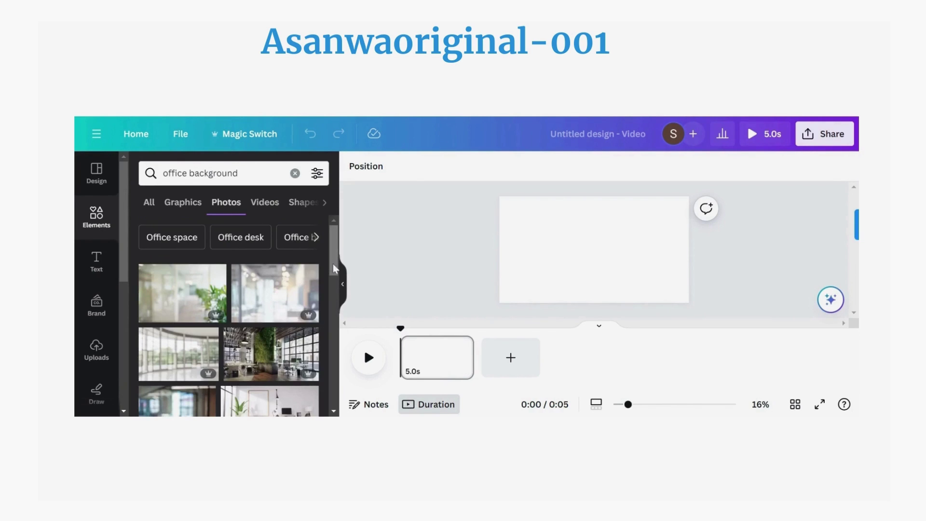
scroll(332, 261, down, 1)
drag(332, 261, 332, 314)
scroll(292, 333, down, 3)
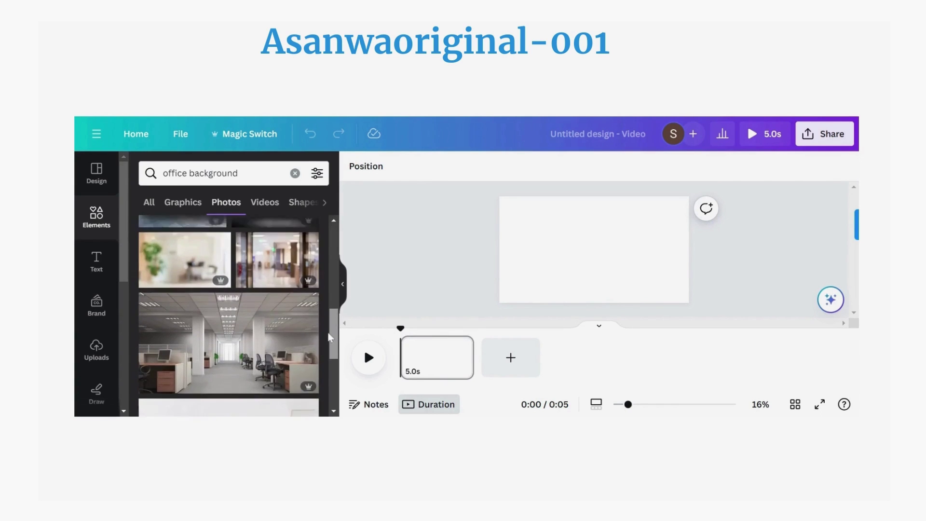
Stretch an open-office photo over page one and add a blank second page.
click(280, 323)
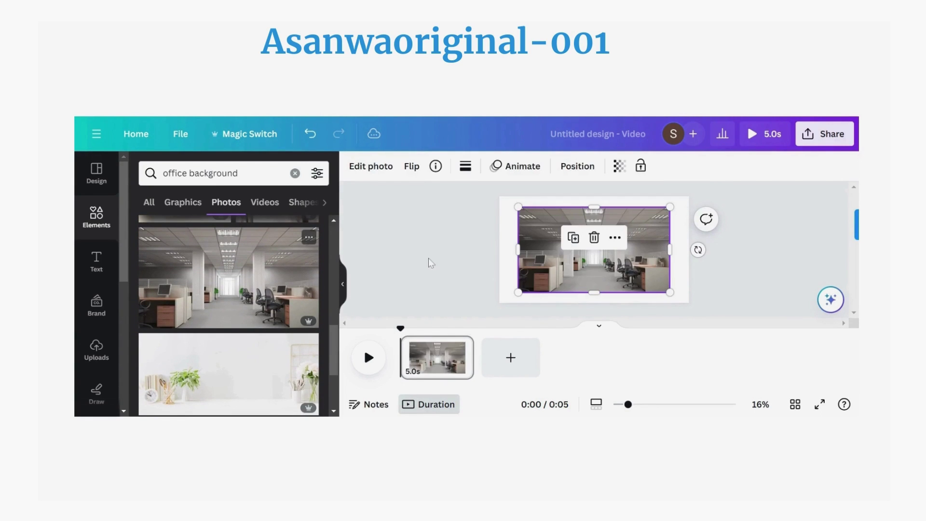
drag(518, 207, 499, 197)
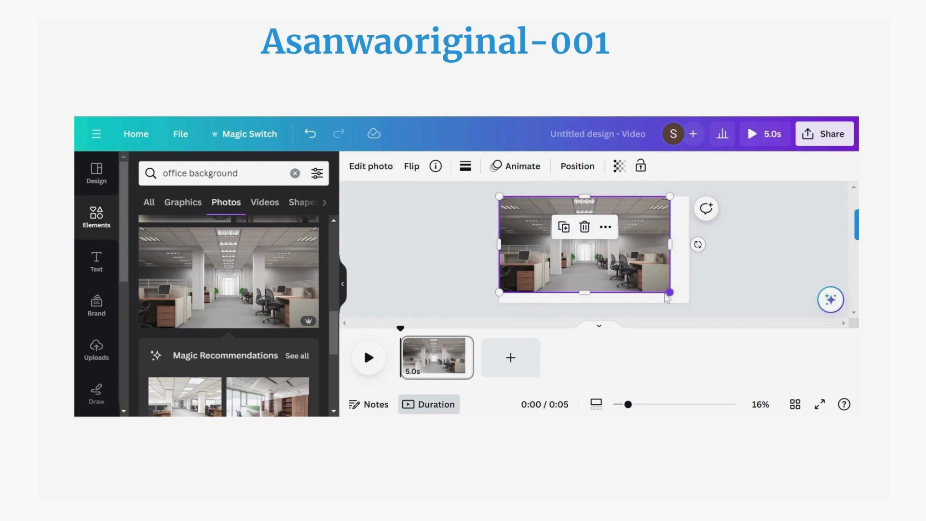
drag(670, 292, 689, 293)
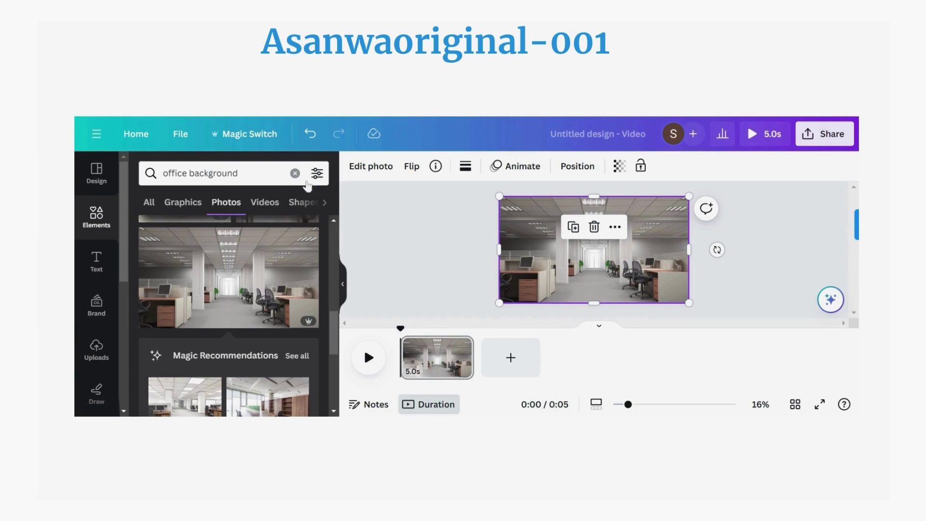
click(512, 360)
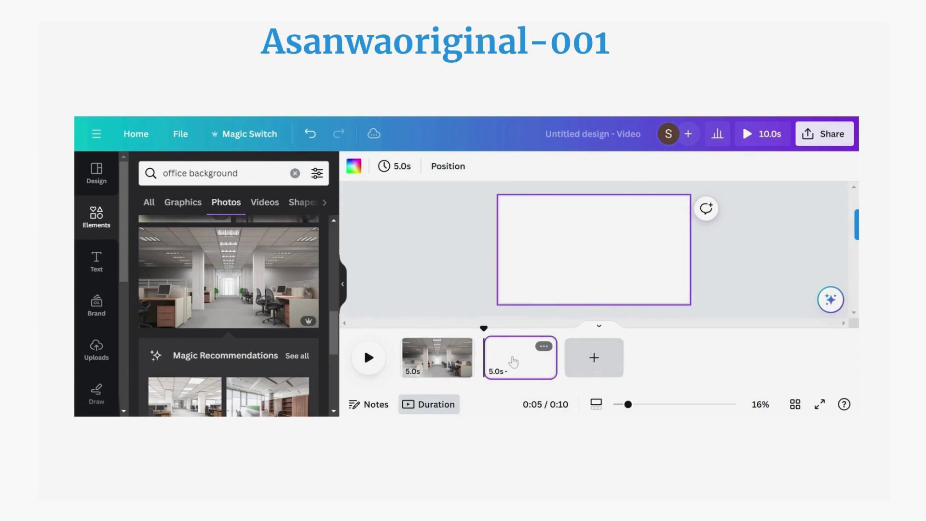
Search 'filming studio background' and show only video results.
click(217, 174)
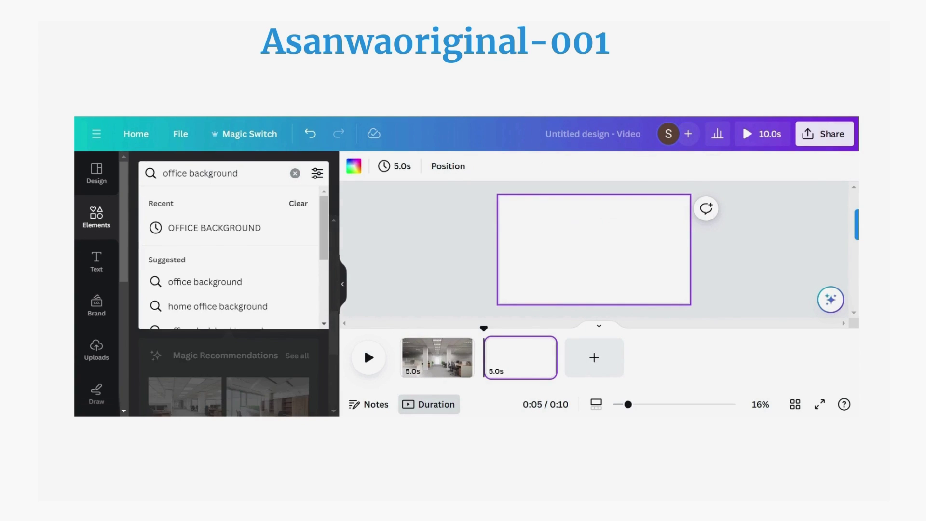
key(BackSpace)
key(BackSpace)
key(BackSpace)
key(BackSpace)
key(BackSpace)
key(BackSpace)
key(BackSpace)
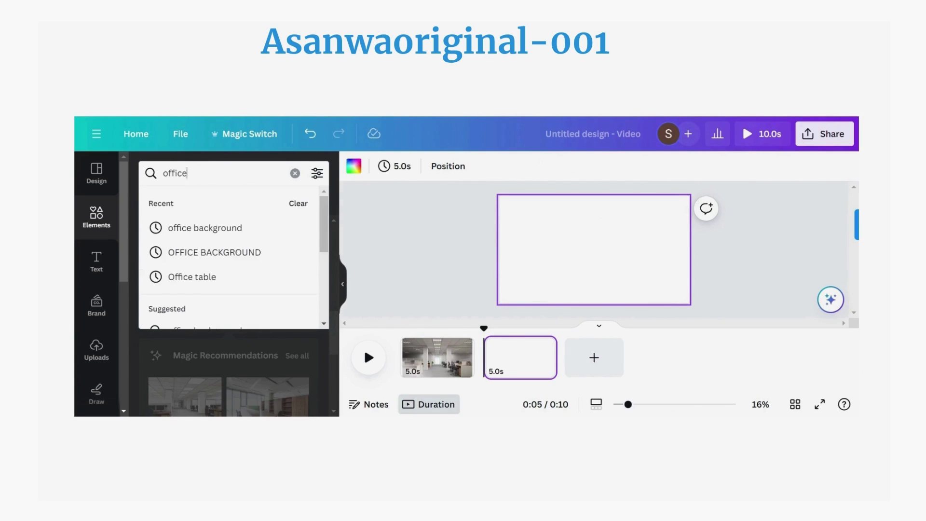
key(BackSpace)
key(BackSpace)
key(BackSpace)
key(BackSpace)
text(filmin)
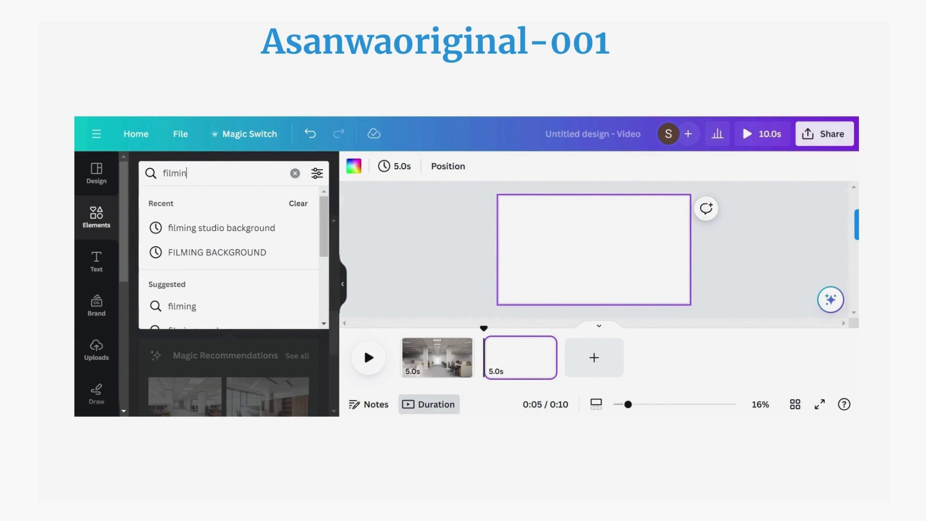
text(g st)
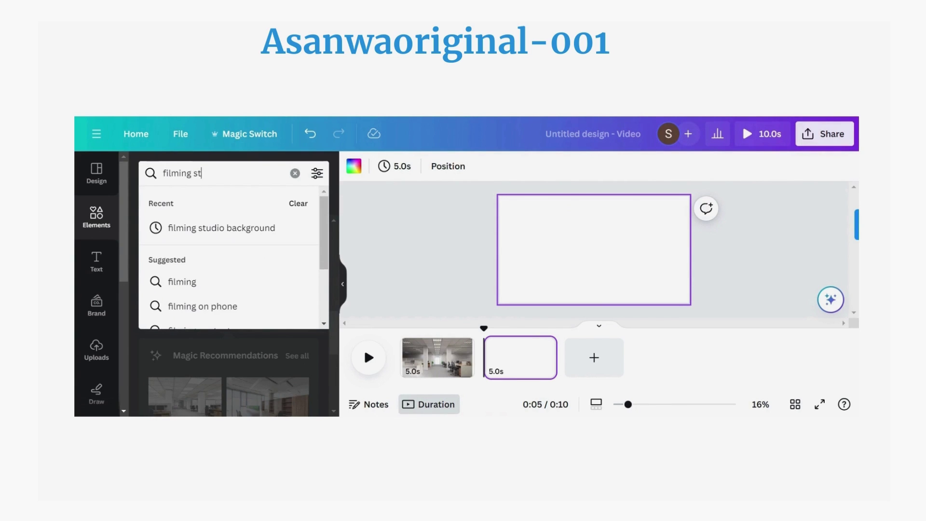
text(udi)
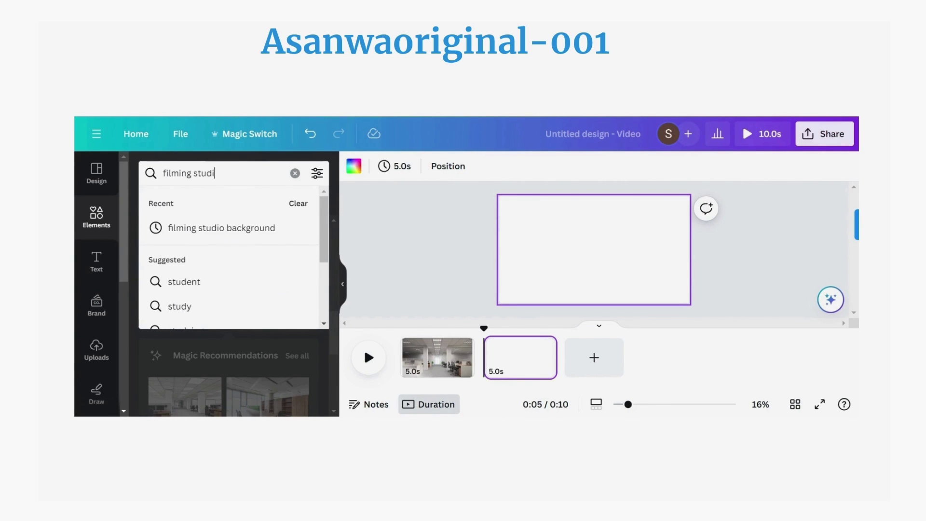
text(o bac)
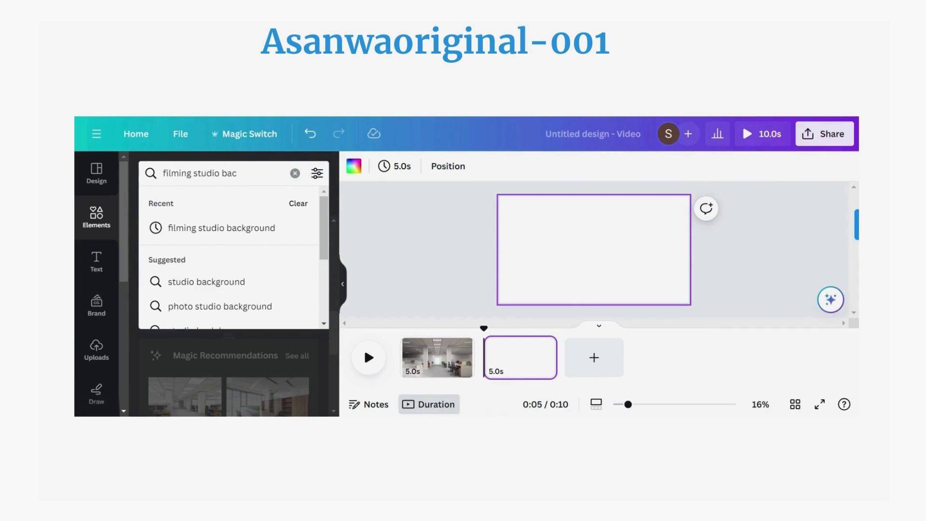
text(kground)
key(Return)
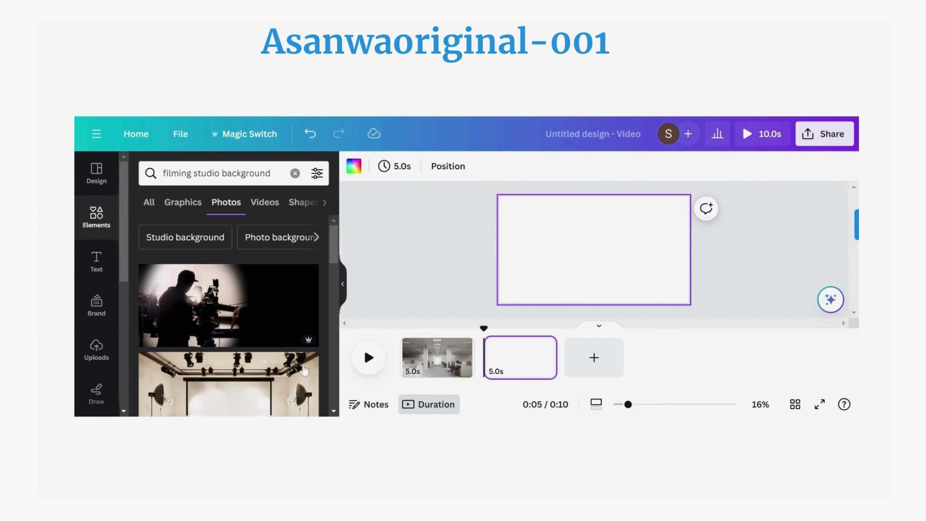
click(264, 202)
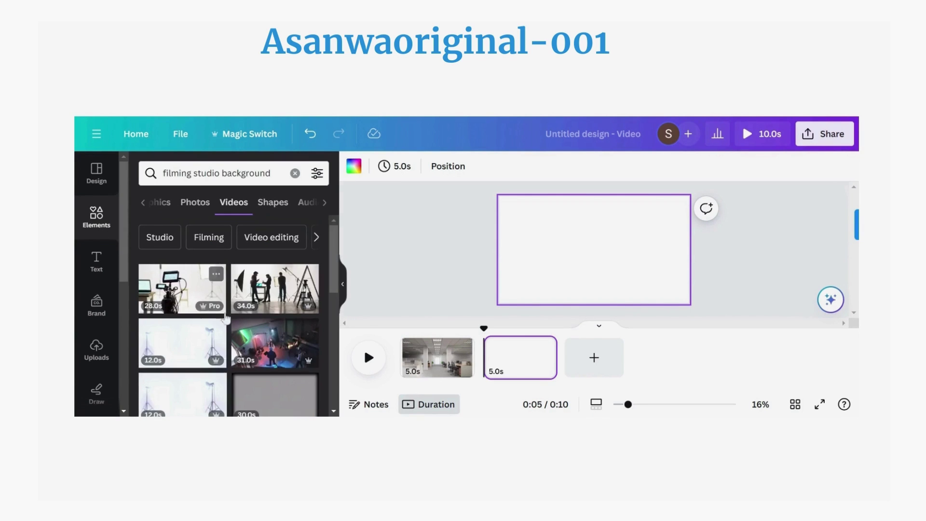
Add a filming-studio clip to page two, stretch it to fill, and open Edit video.
click(253, 288)
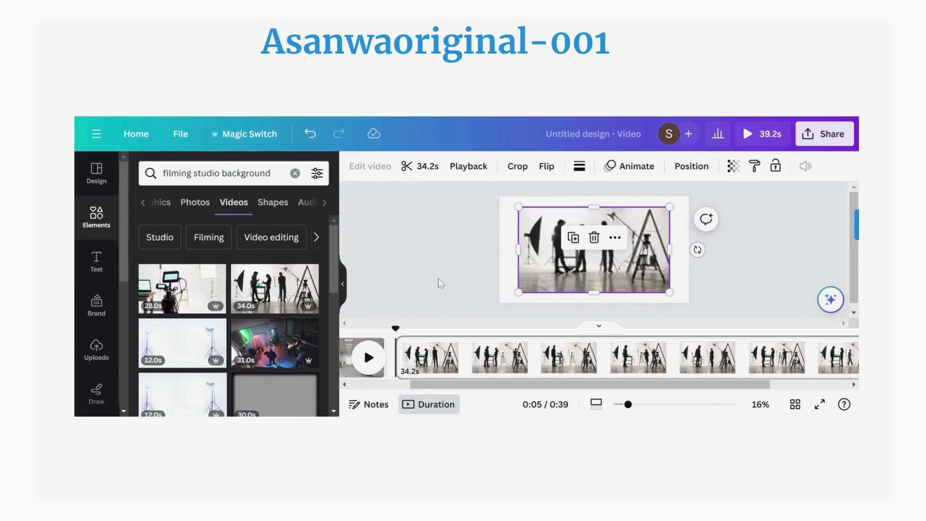
drag(519, 207, 500, 196)
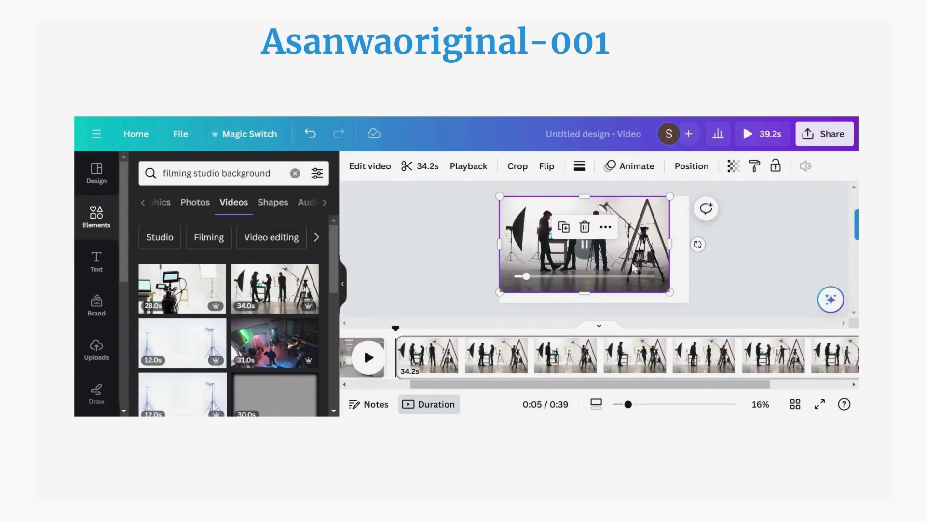
drag(669, 292, 688, 303)
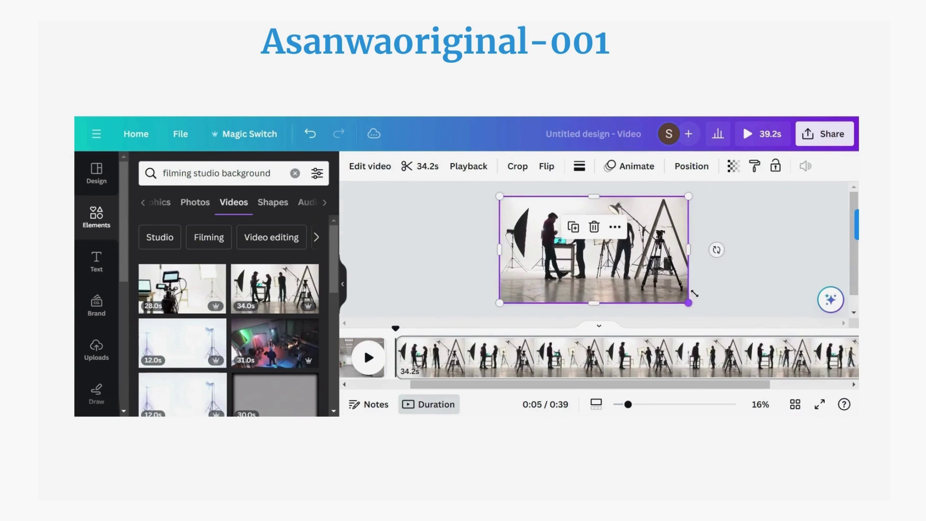
click(370, 166)
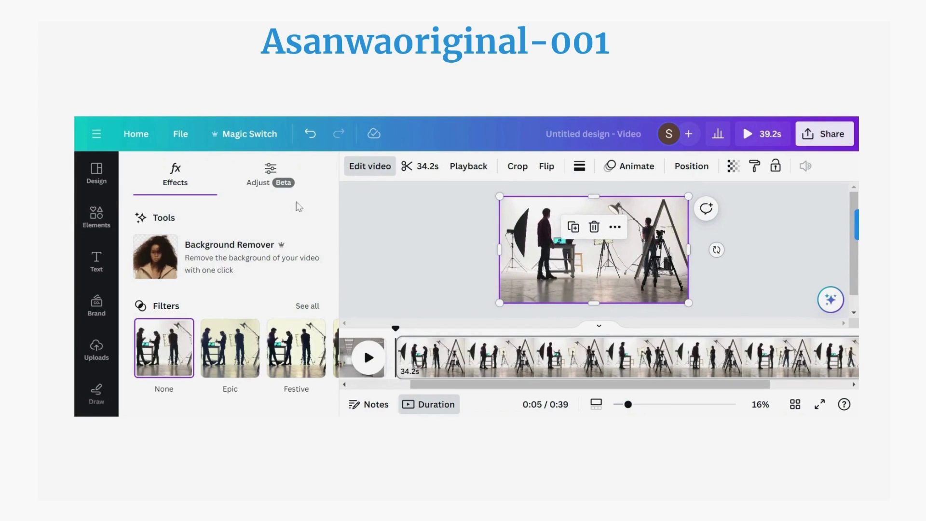
Set the studio video's Warmth to -75 and Tint to 26.
click(263, 180)
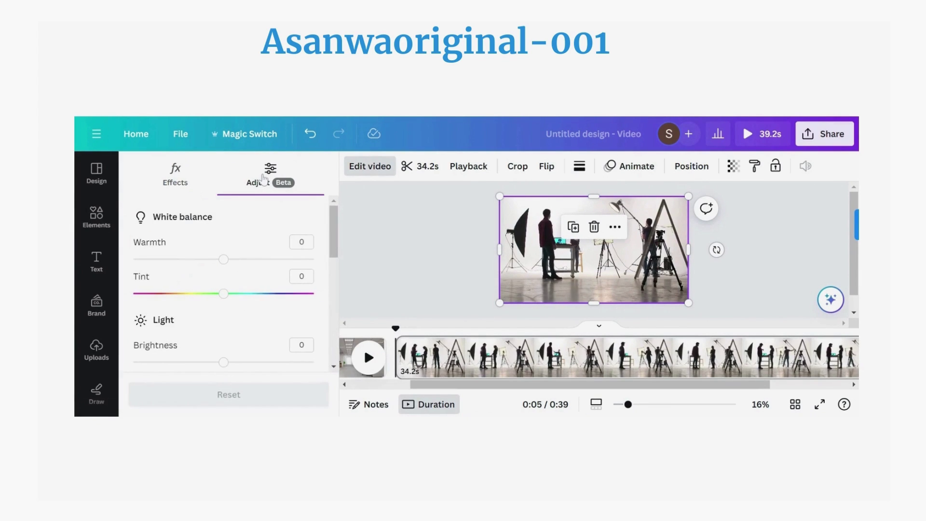
drag(224, 261, 157, 264)
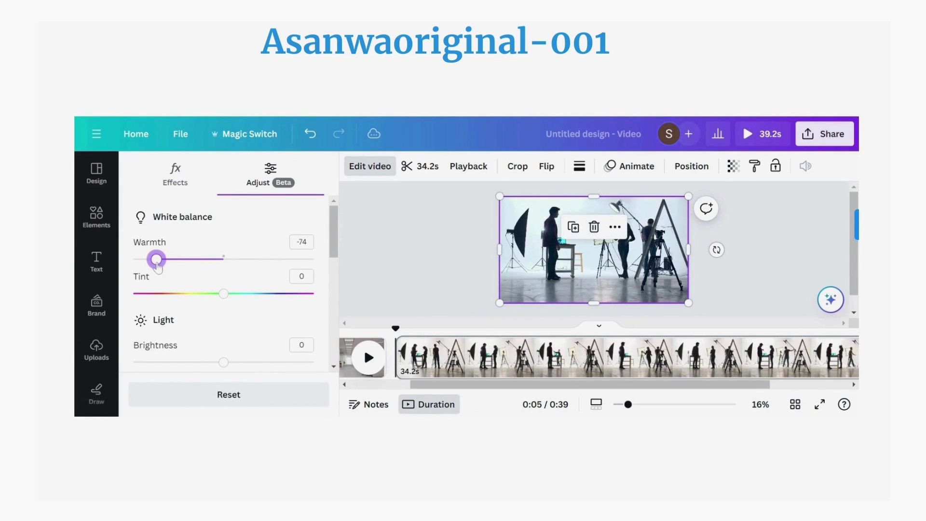
click(246, 295)
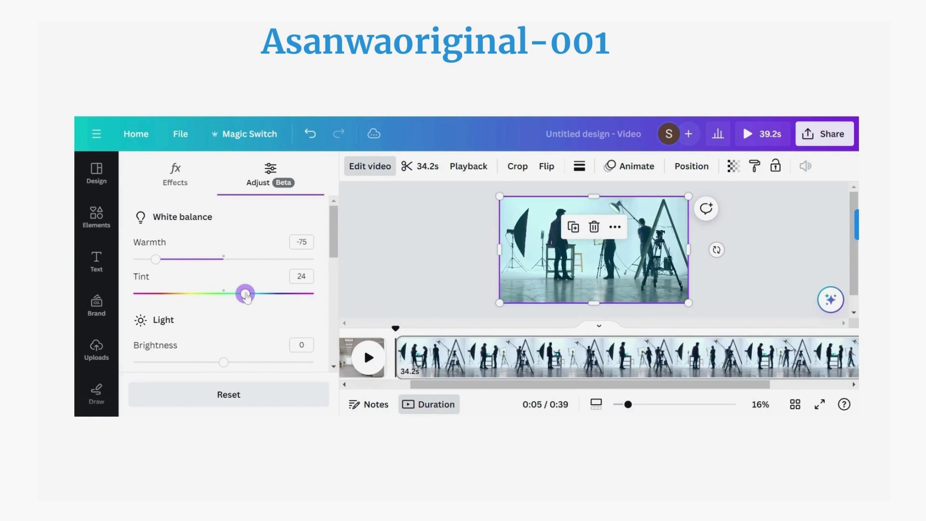
click(303, 294)
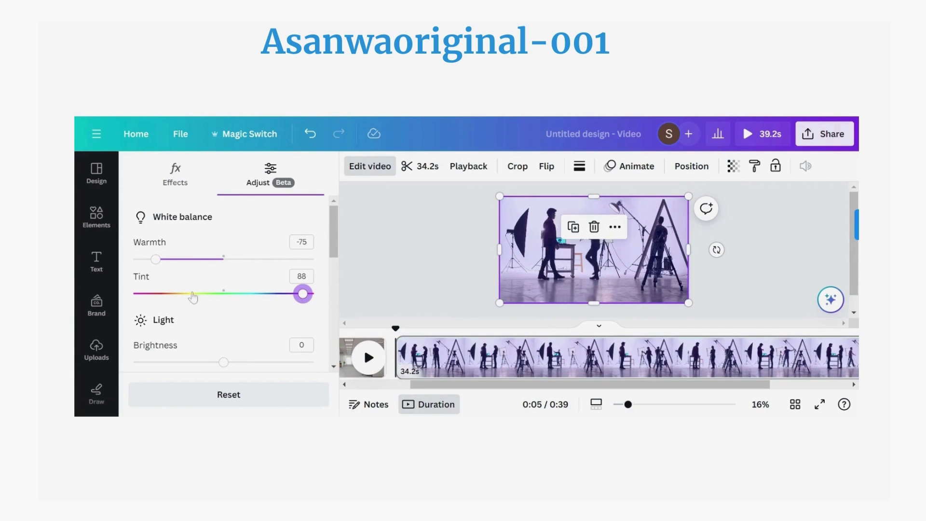
click(145, 294)
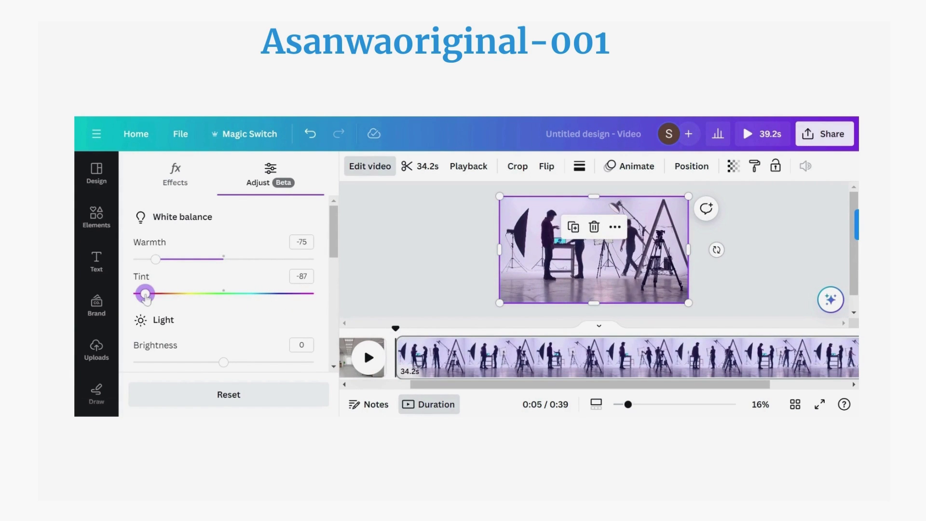
click(248, 294)
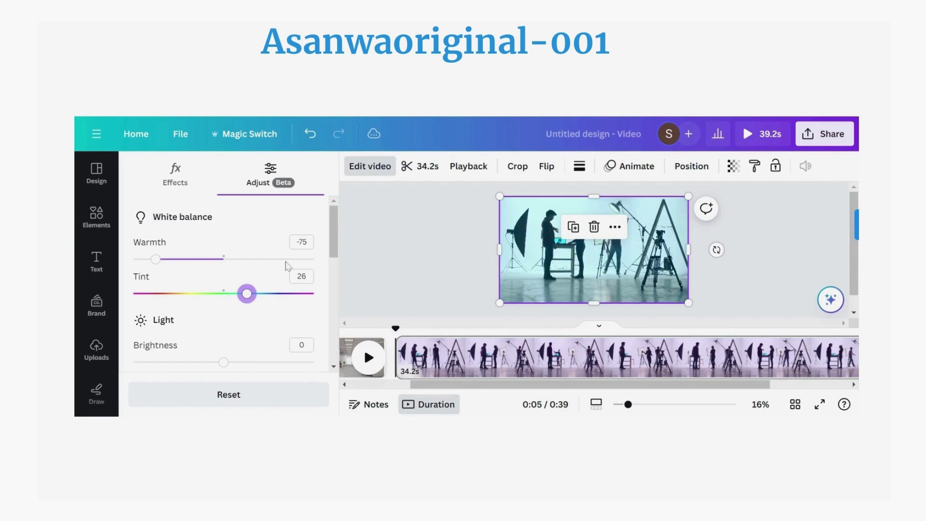
Lower Brightness to -72, add Fade 23, and return to the stock results.
scroll(335, 251, down, 1)
scroll(335, 251, down, 2)
scroll(333, 256, up, 2)
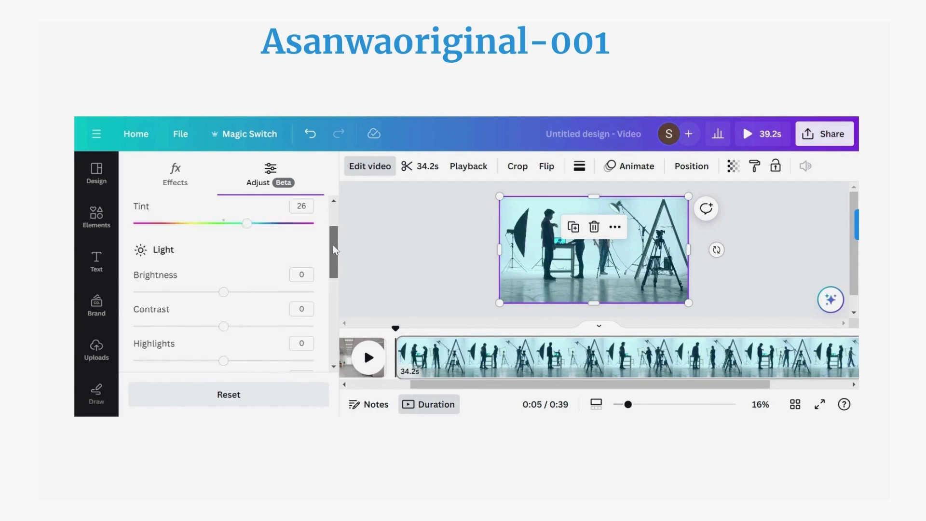
drag(223, 328, 159, 332)
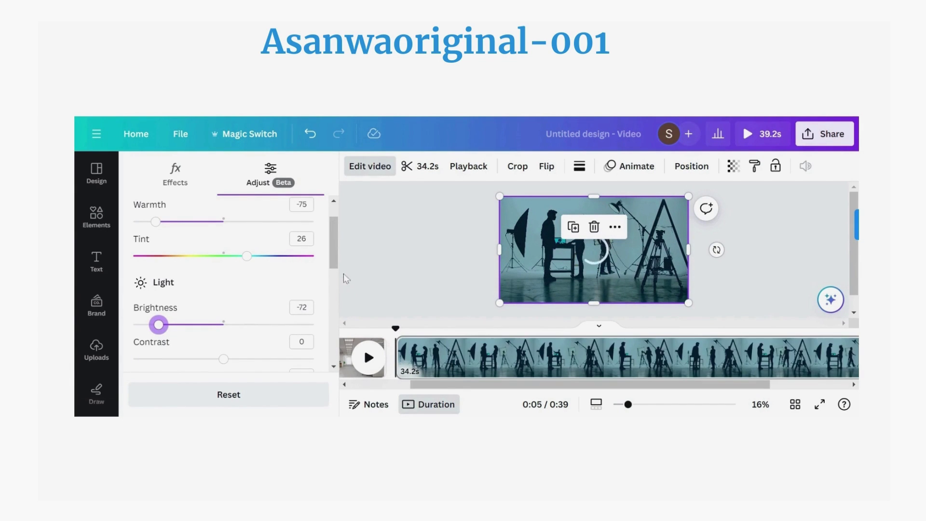
drag(333, 263, 333, 297)
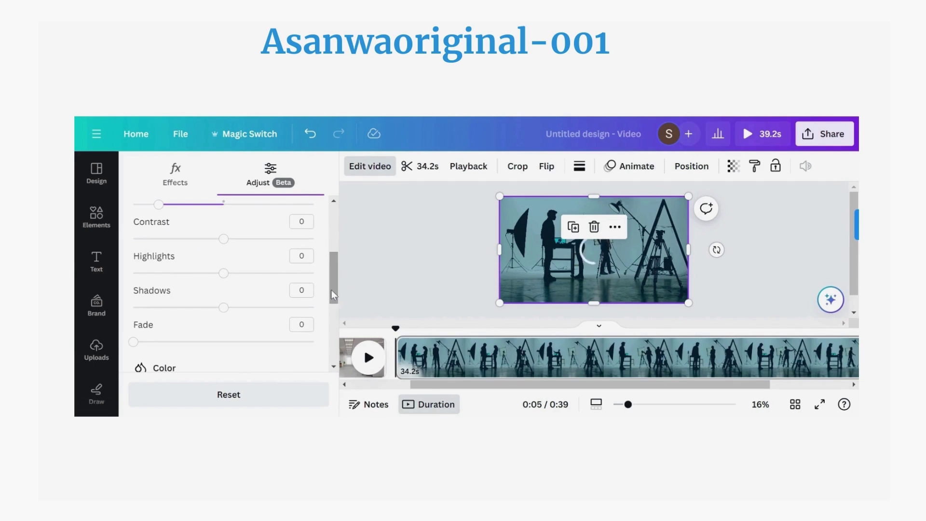
drag(136, 346, 177, 350)
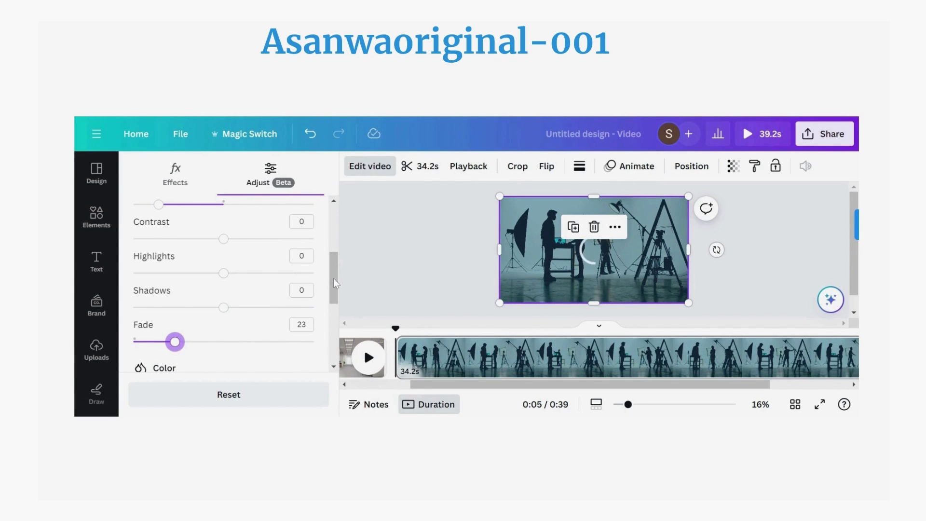
drag(333, 282, 334, 240)
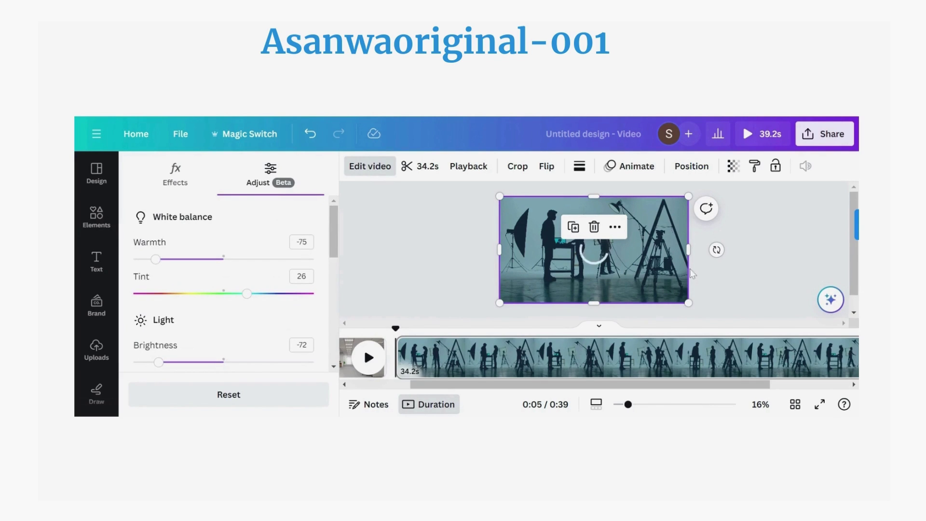
click(370, 165)
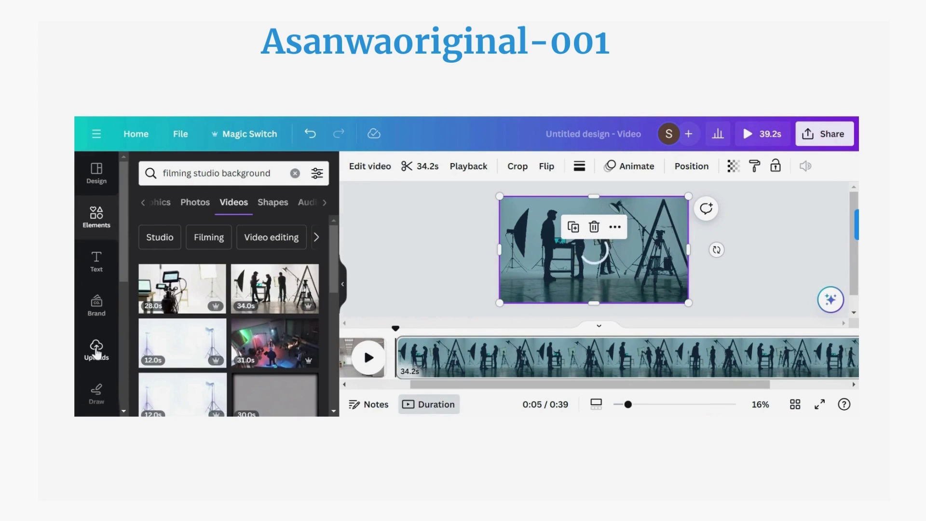
Add the 4.4s uploaded creator clip and stretch it to 1920×1080.
click(96, 353)
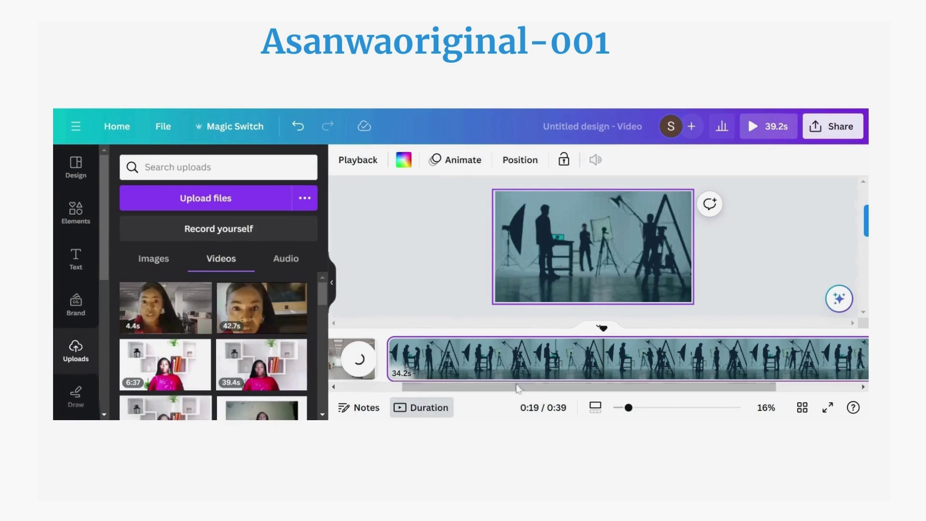
click(174, 299)
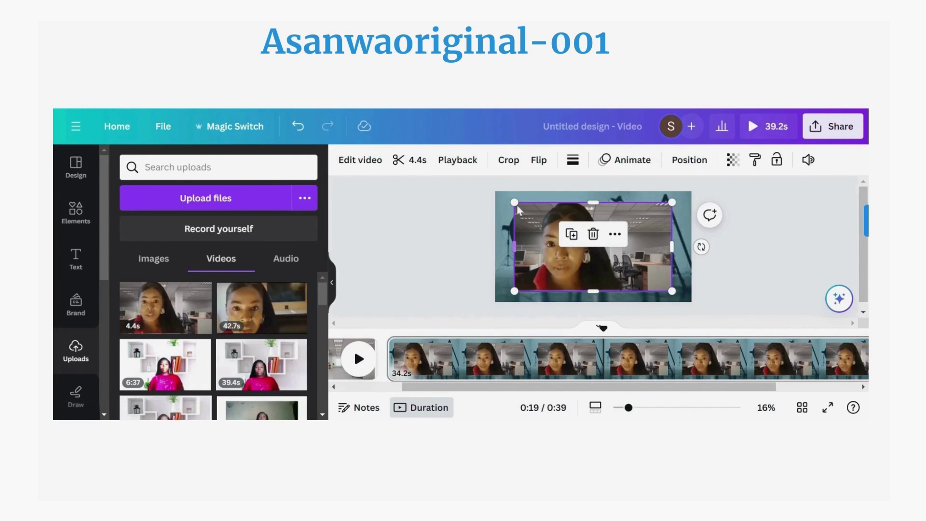
drag(508, 203, 500, 194)
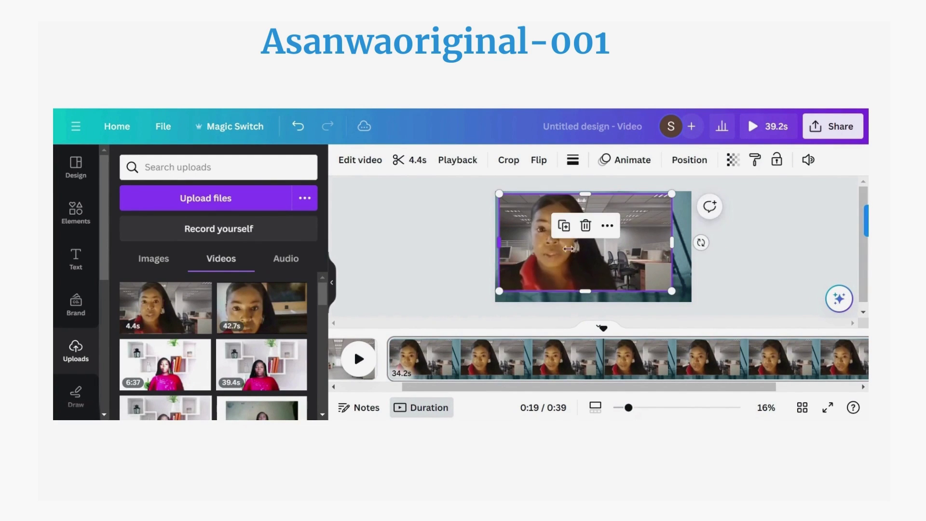
drag(670, 291, 692, 305)
drag(499, 194, 492, 191)
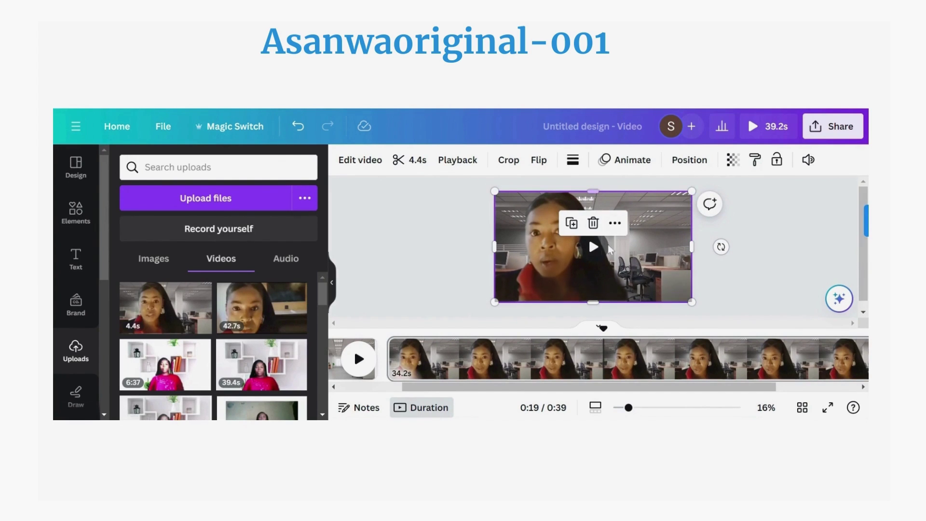
Apply Background Remover to the creator's clip from Edit video's Effects.
click(357, 164)
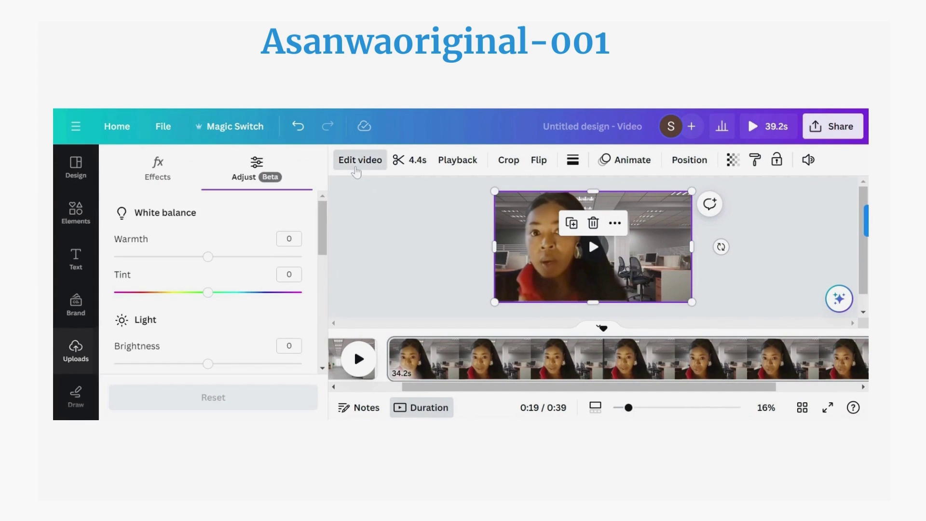
click(158, 177)
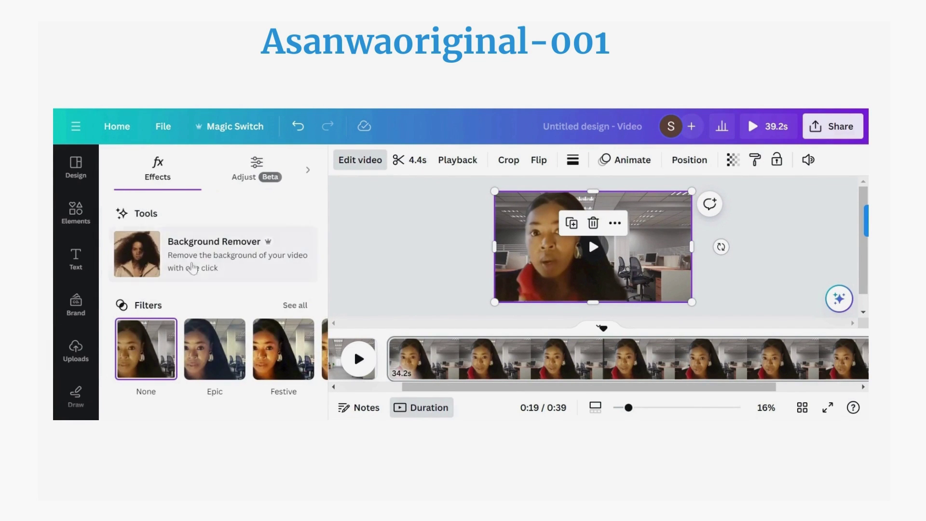
click(207, 270)
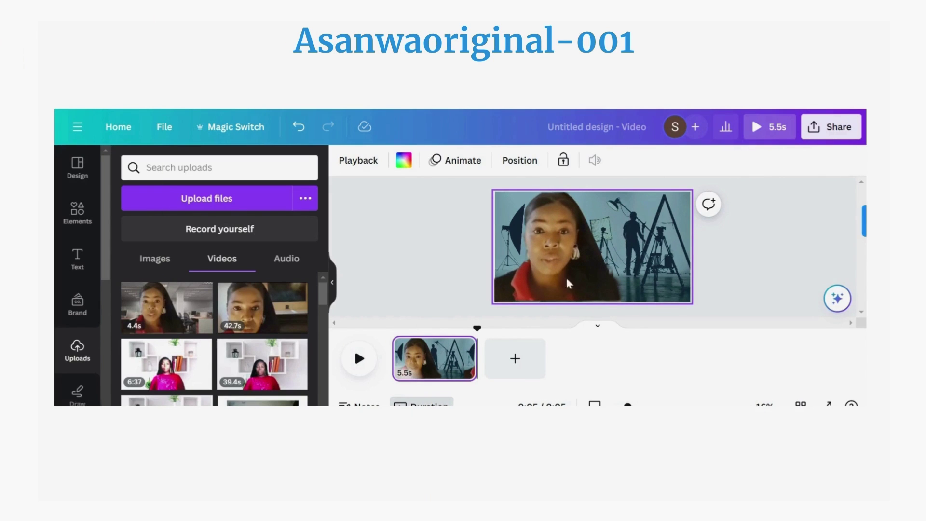
Select the studio background video beneath the creator and bring up its Adjust settings.
click(655, 255)
mouse_move(615, 237)
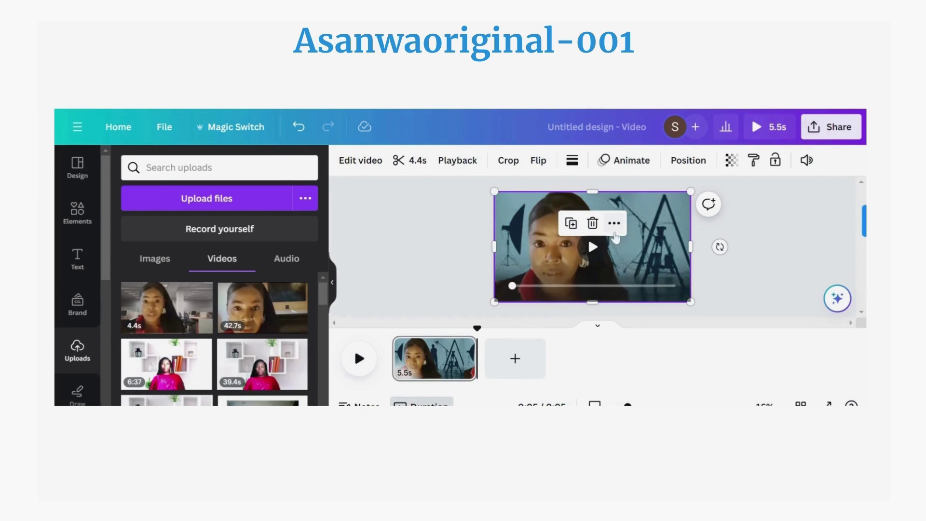
drag(633, 253, 675, 245)
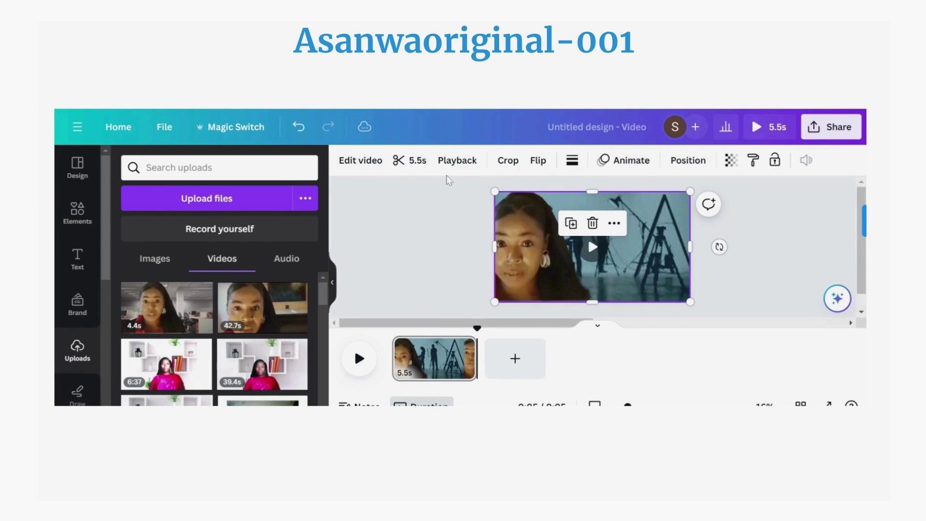
click(361, 160)
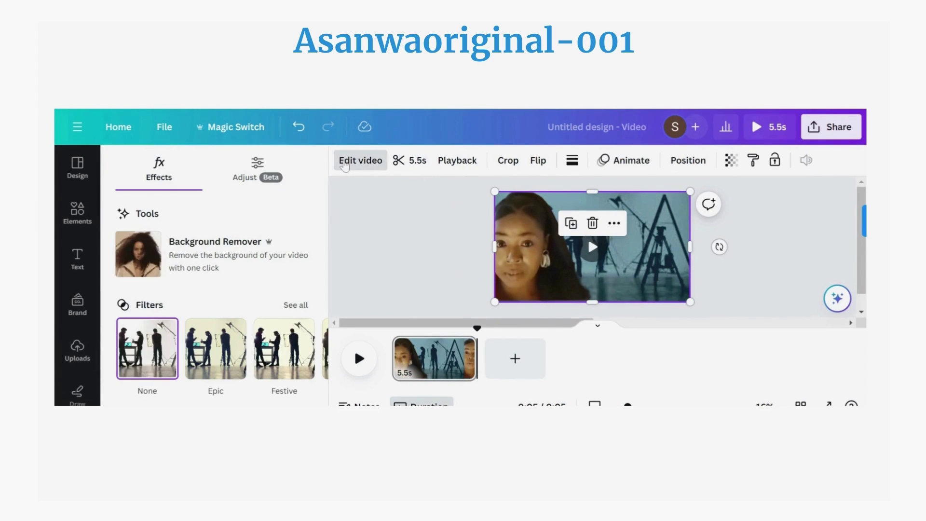
click(257, 167)
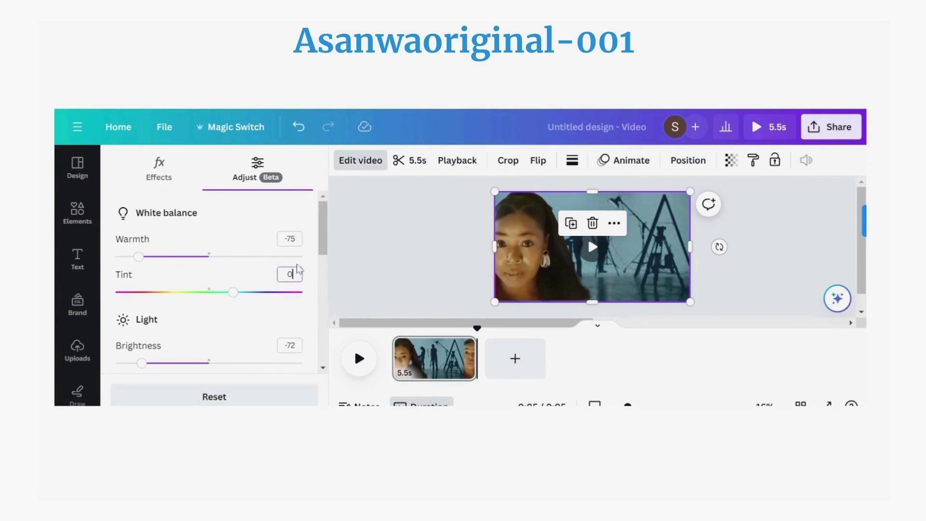
Reset the background video's Warmth and Brightness to 0.
click(290, 238)
key(BackSpace)
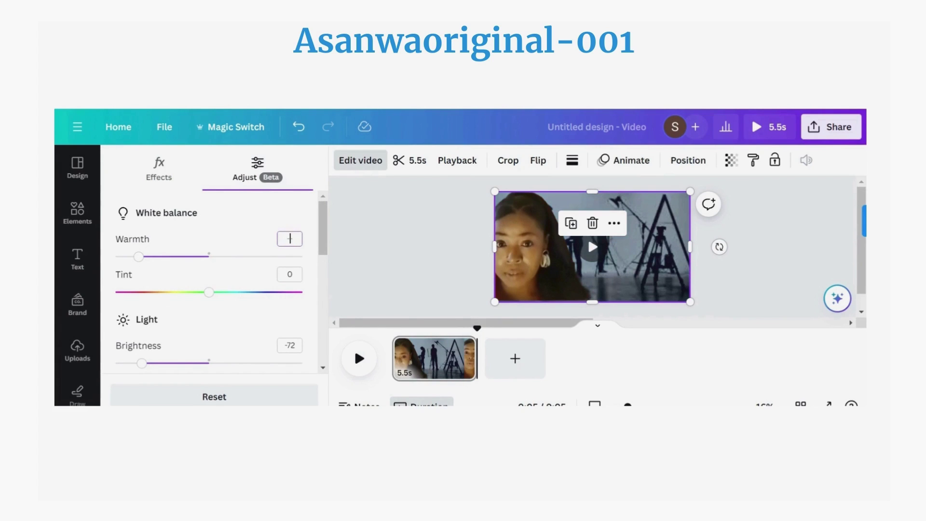
key(Return)
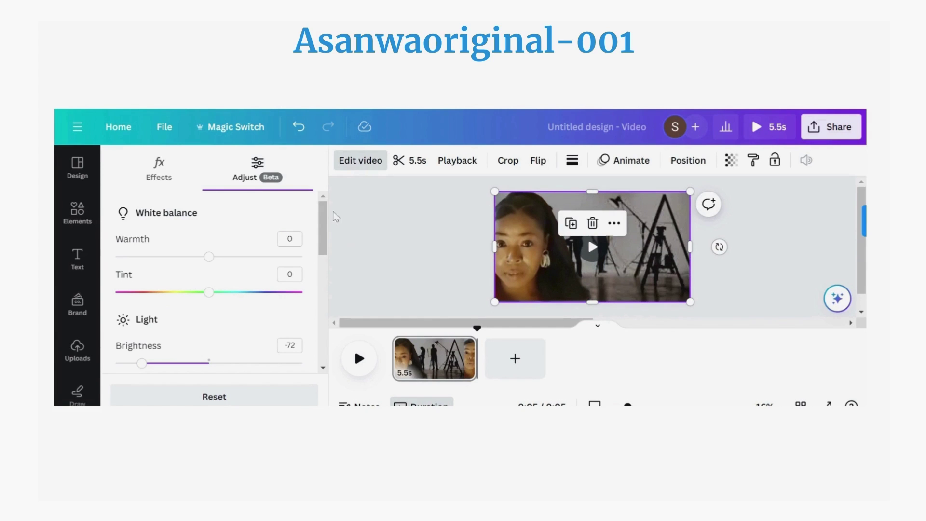
scroll(307, 257, down, 3)
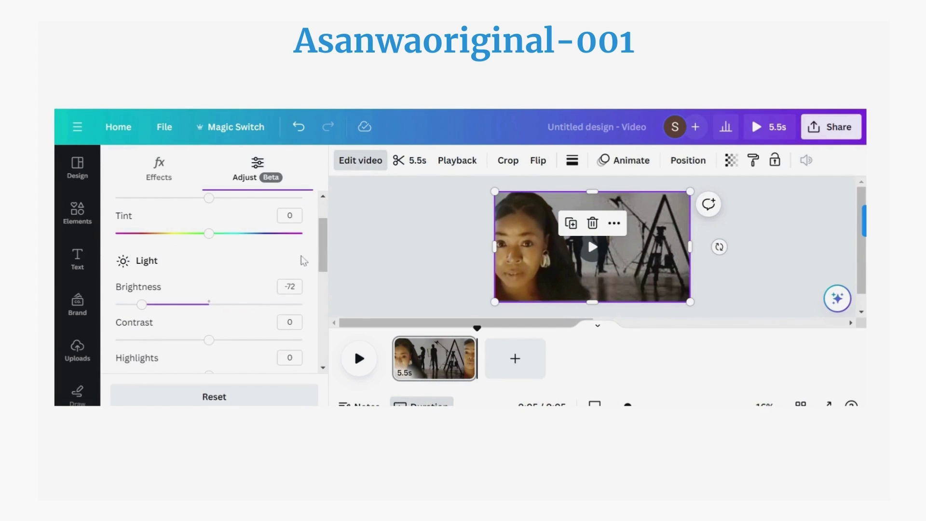
click(290, 287)
text(0)
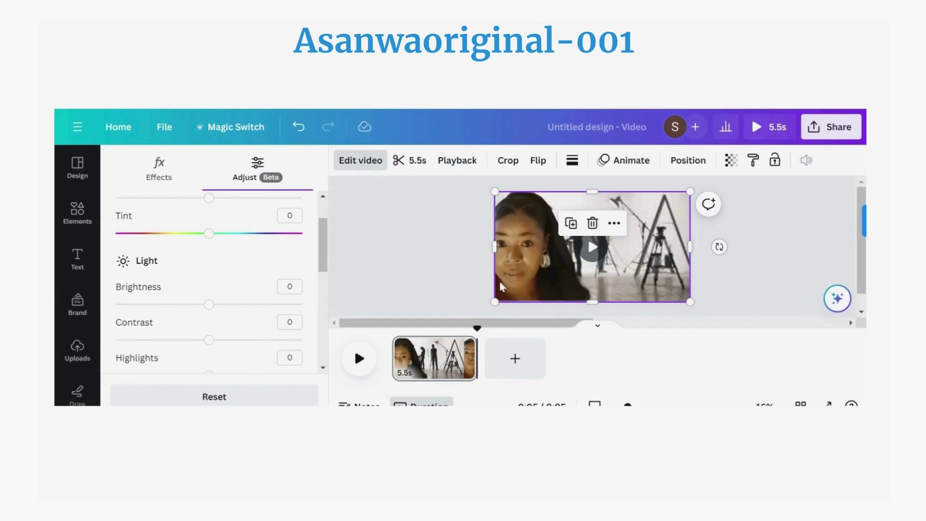
mouse_move(632, 295)
Shift the creator clip rightward inside its frame and replay the video from the start.
click(391, 366)
click(359, 366)
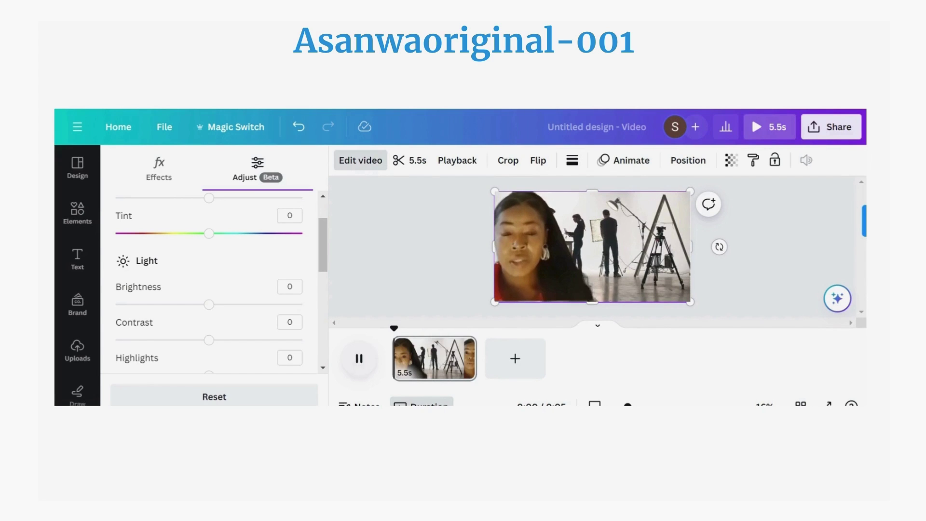
double_click(553, 265)
mouse_move(552, 258)
mouse_down()
mouse_move(623, 251)
mouse_move(567, 253)
mouse_up()
key(Return)
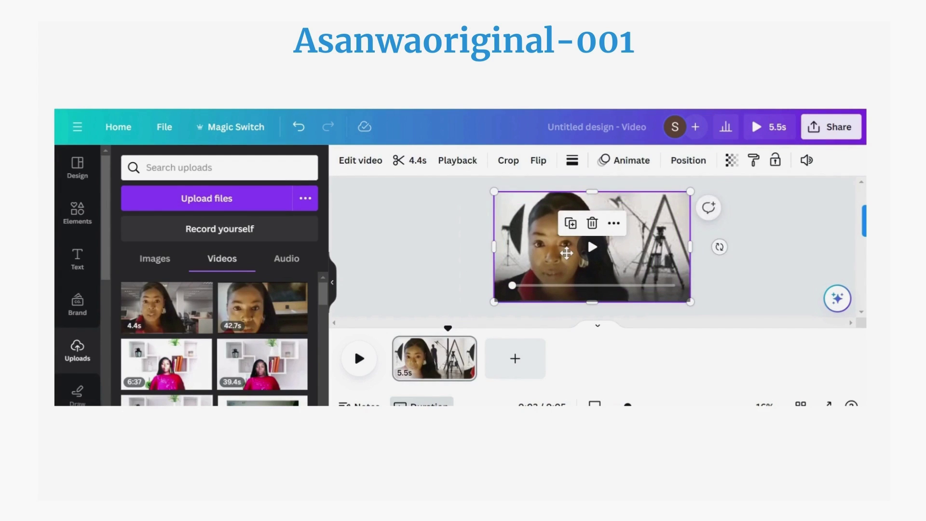
click(395, 358)
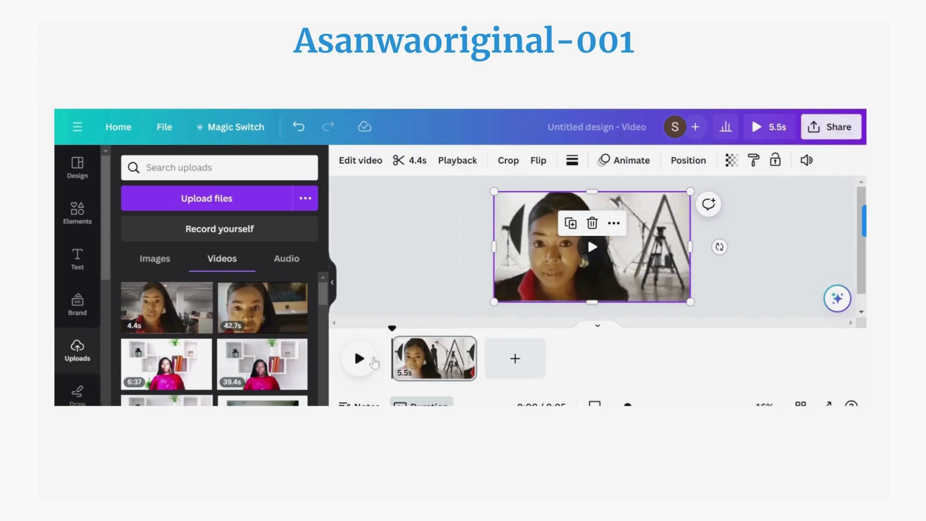
click(362, 361)
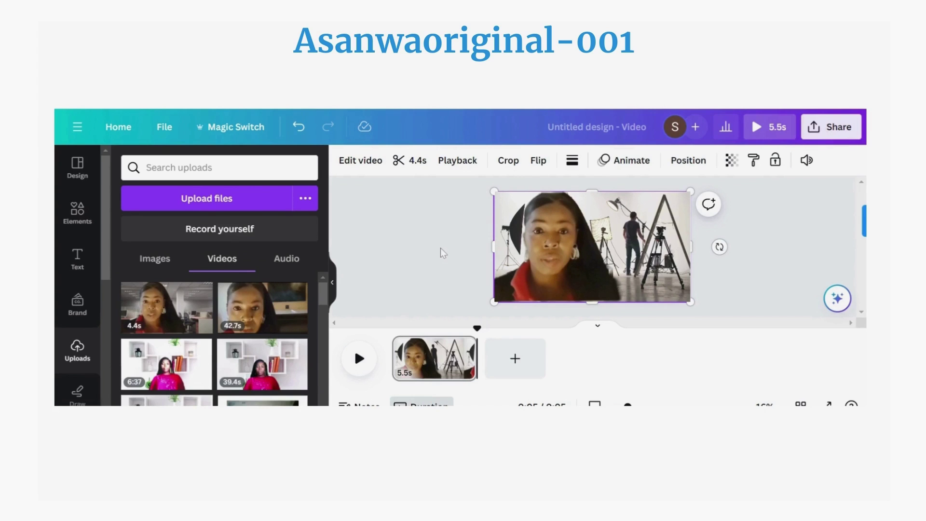
Rename the design to 'name' and show its Share options.
click(164, 128)
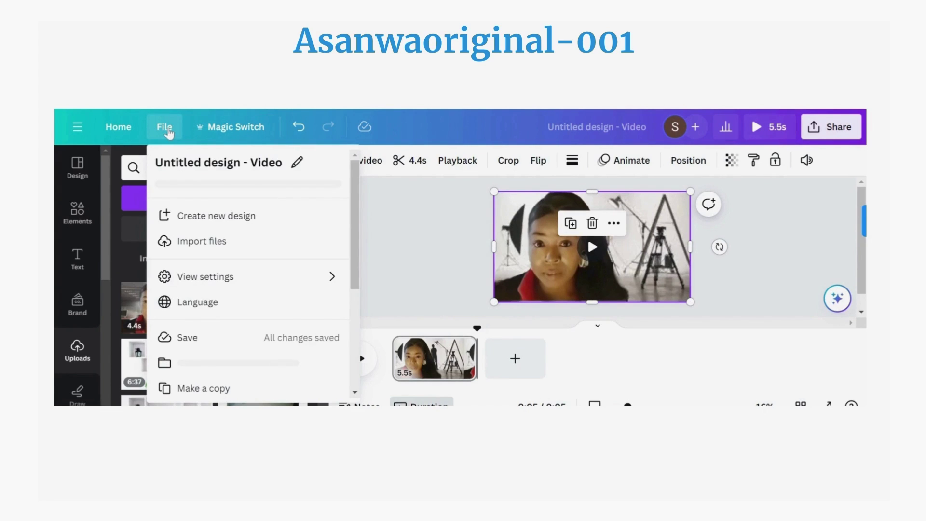
click(217, 167)
key(BackSpace)
text(name)
key(Return)
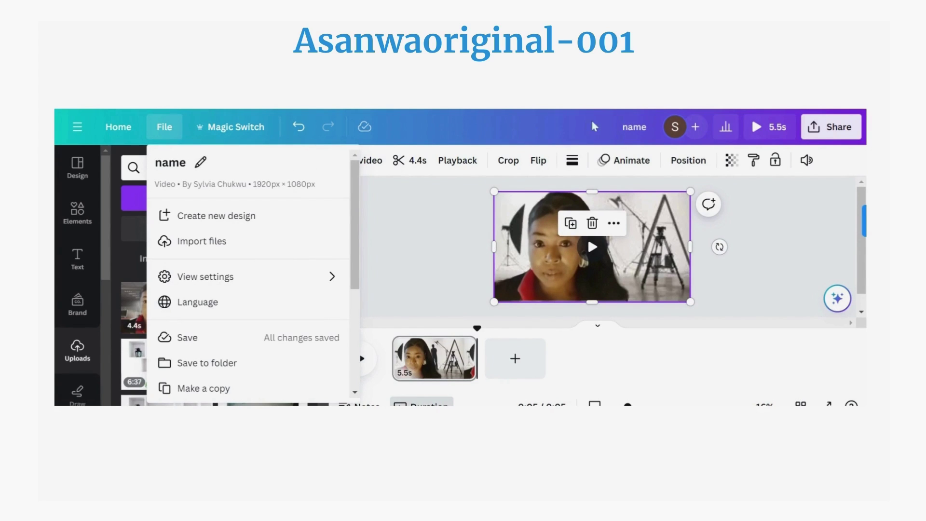
click(825, 133)
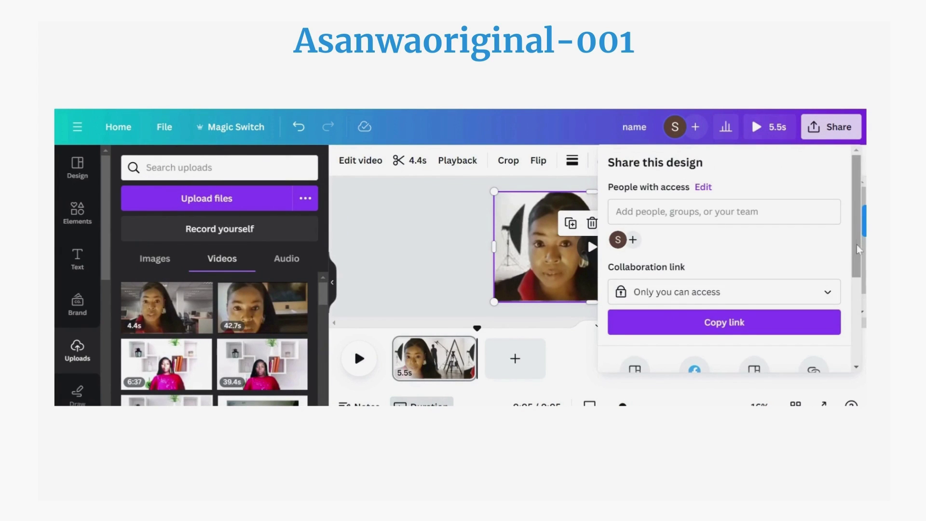
From the Share panel, open Download with MP4 Video at 1080p (HD) quality.
scroll(857, 249, down, 5)
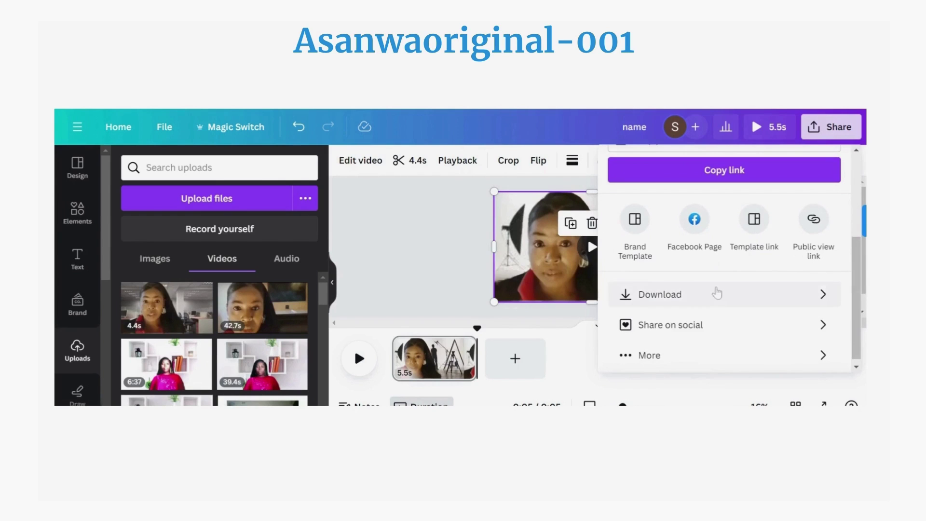
click(673, 294)
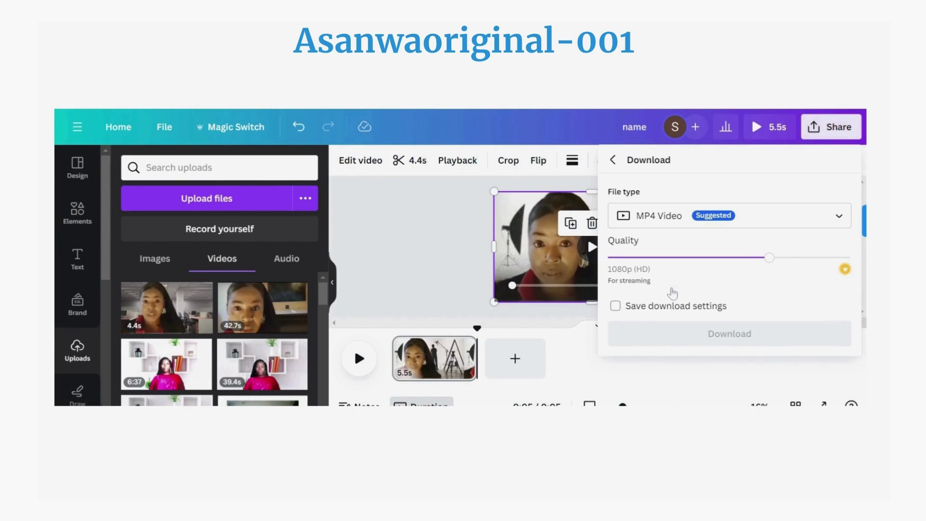